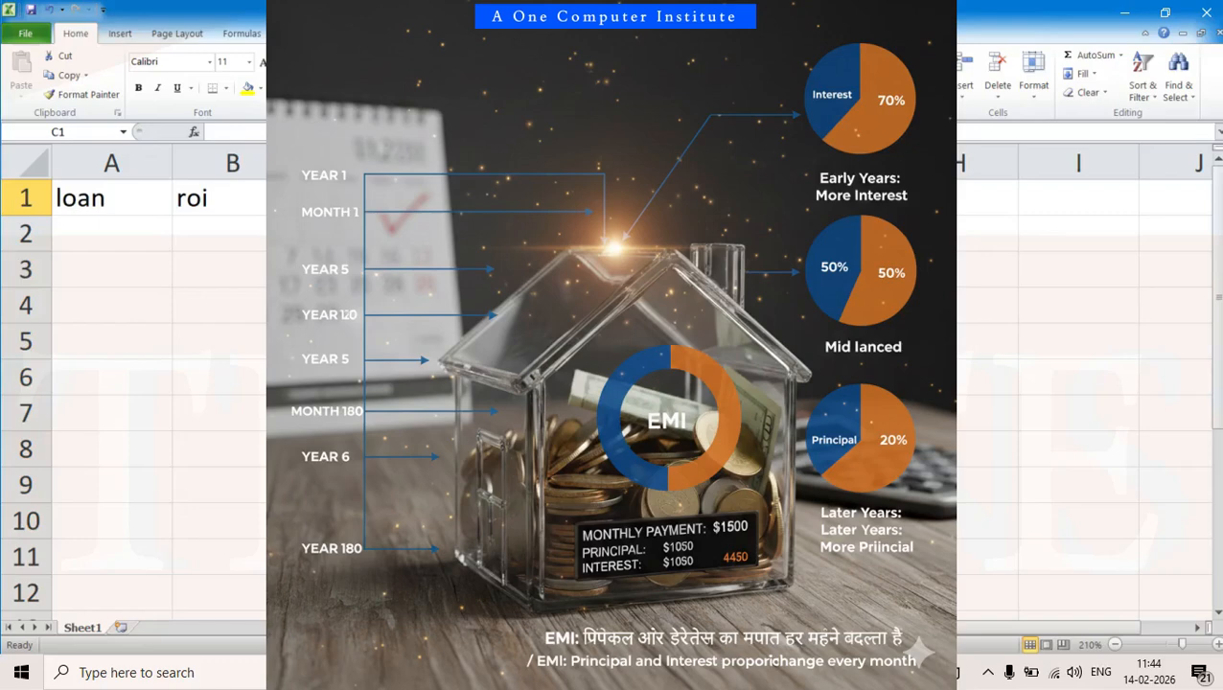
Enter the column header "per" in cell C1.
text(p)
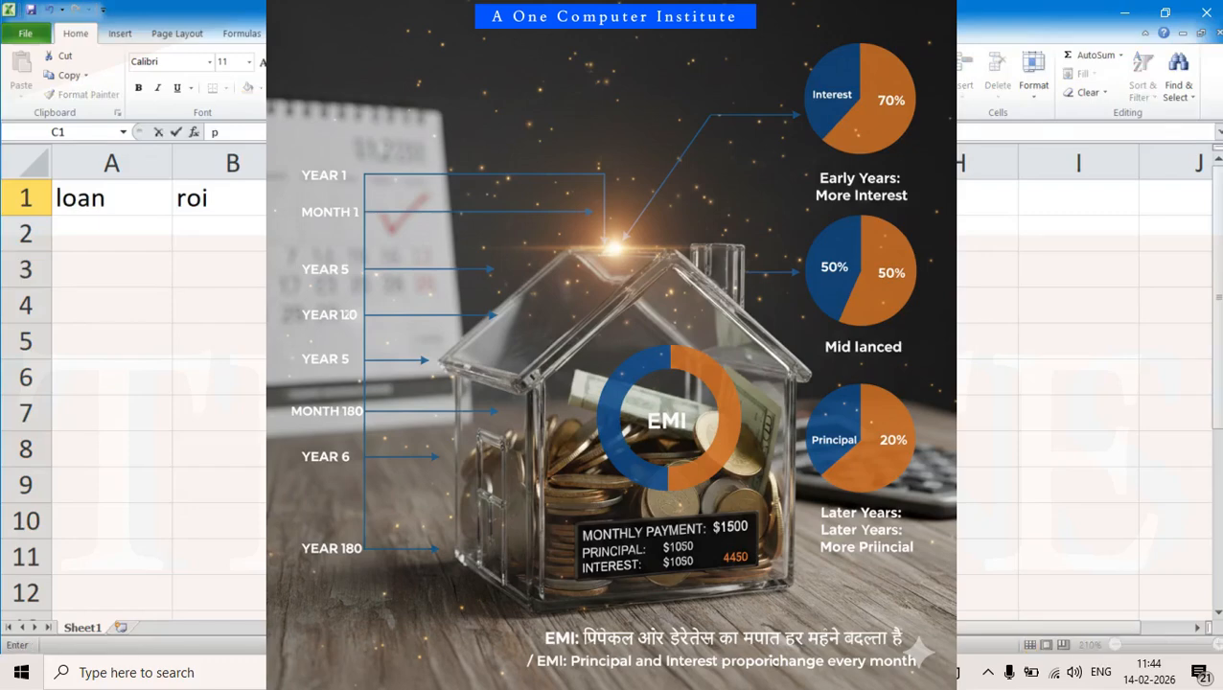
text(er)
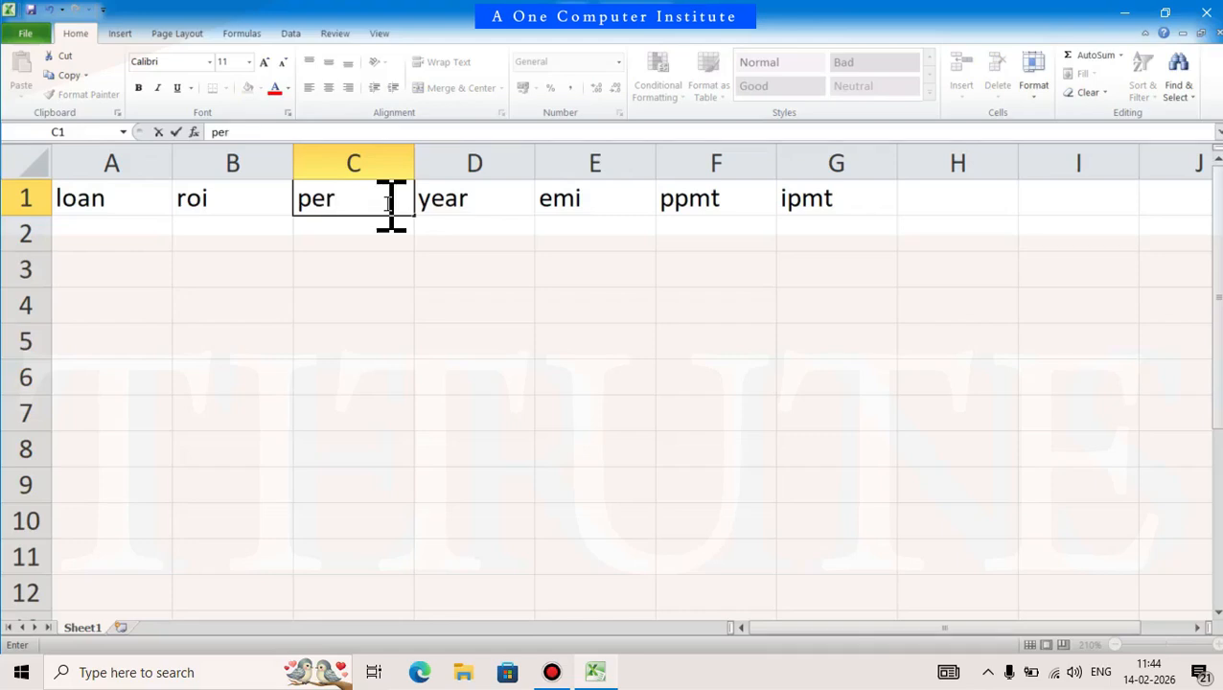
key(shift+Tab)
Enter -80000 as the loan amount in A2 and 10% as the roi in B2.
key(shift+Tab)
key(Return)
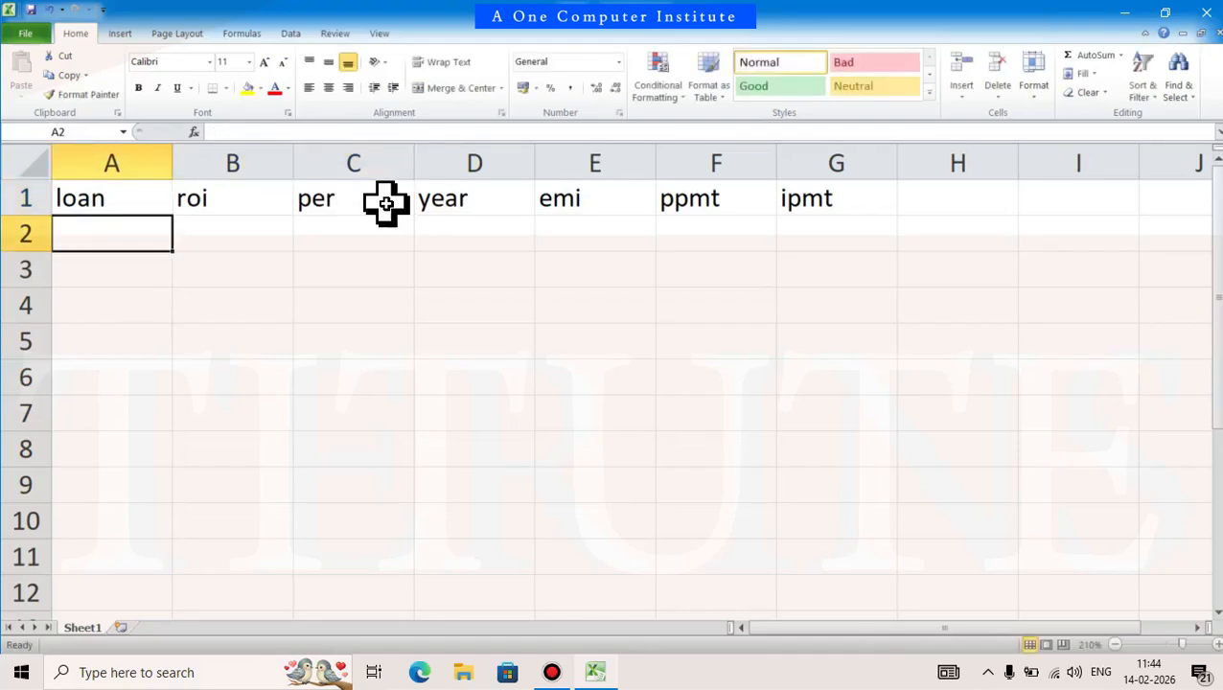
text(-80000)
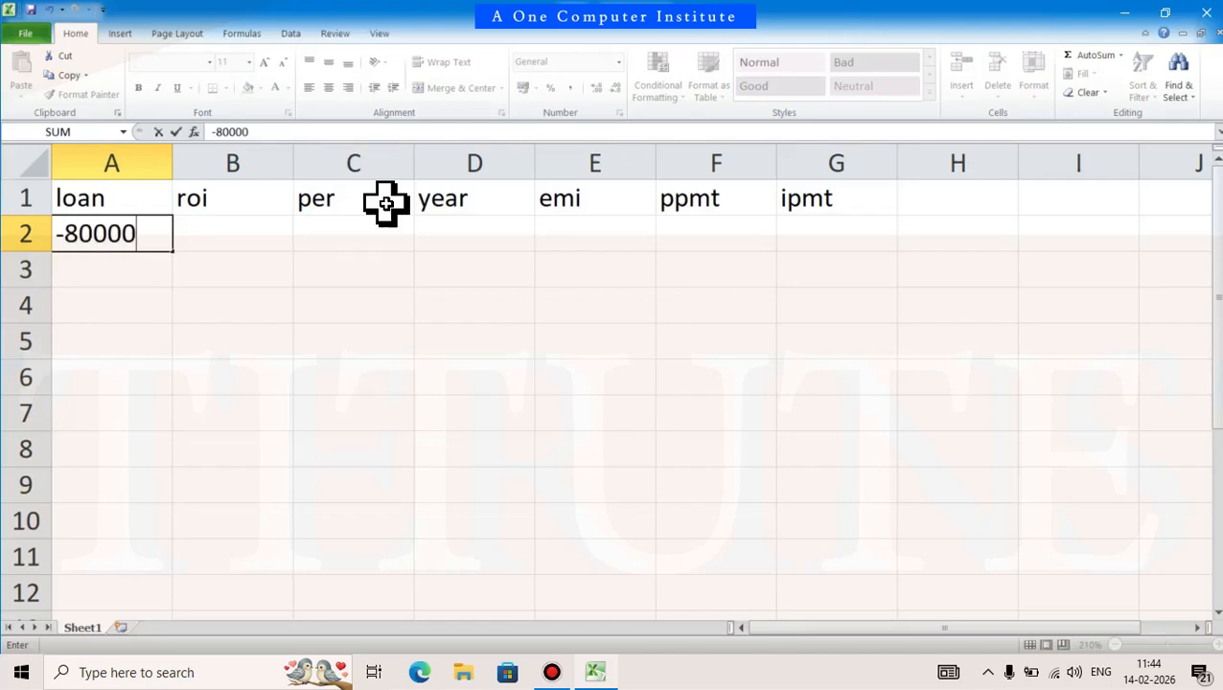
key(Tab)
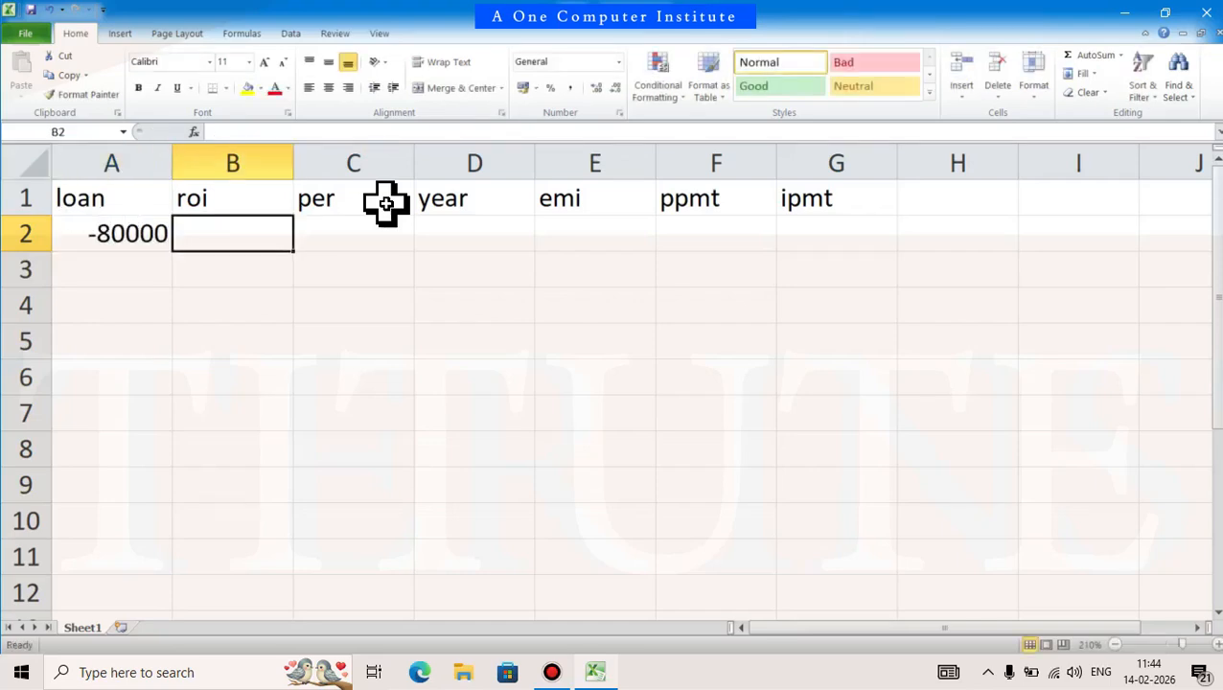
text(10)
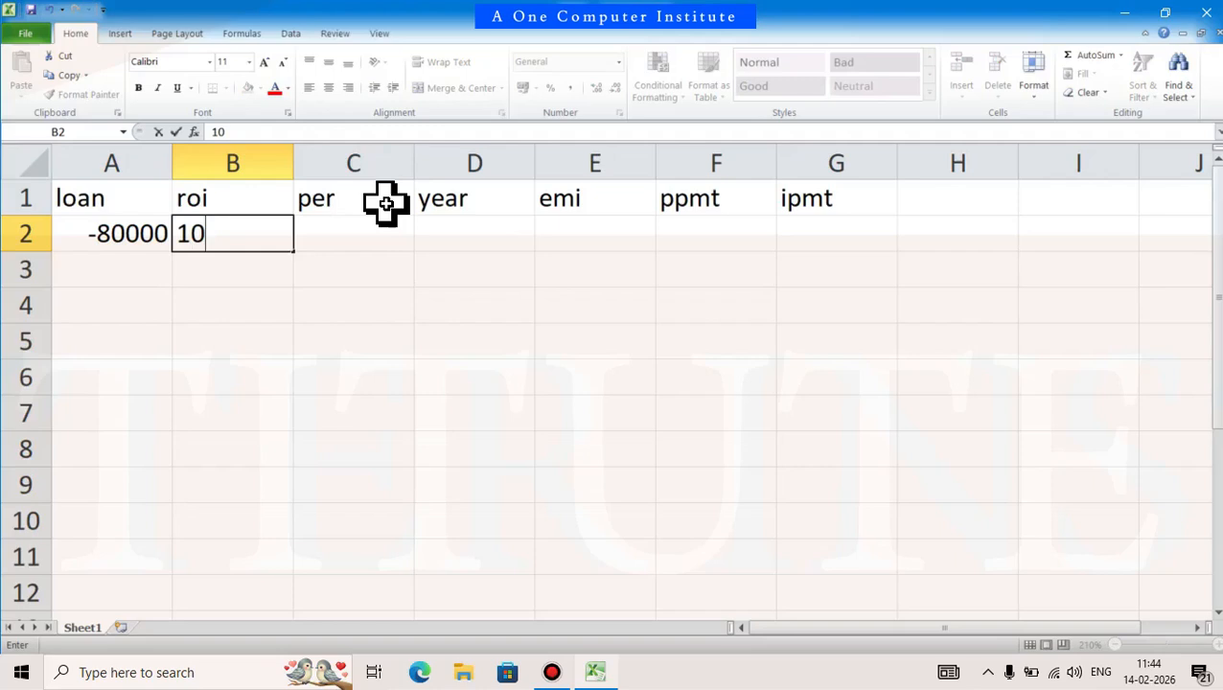
text(%)
key(Tab)
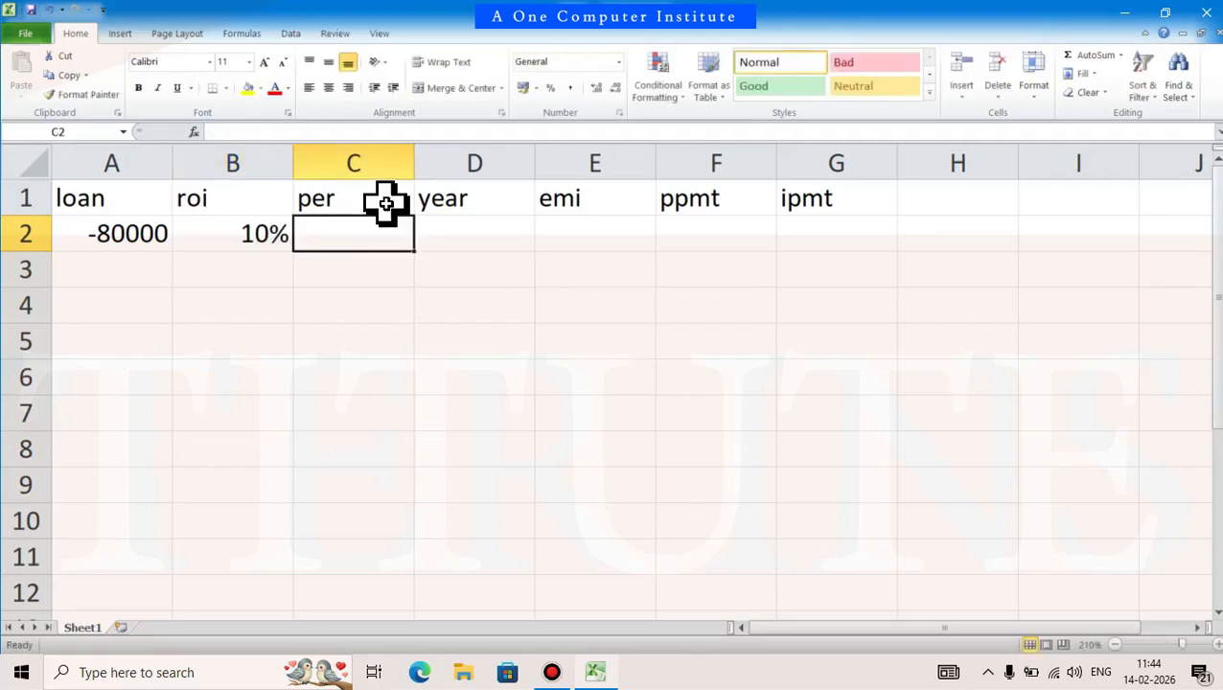
text(24)
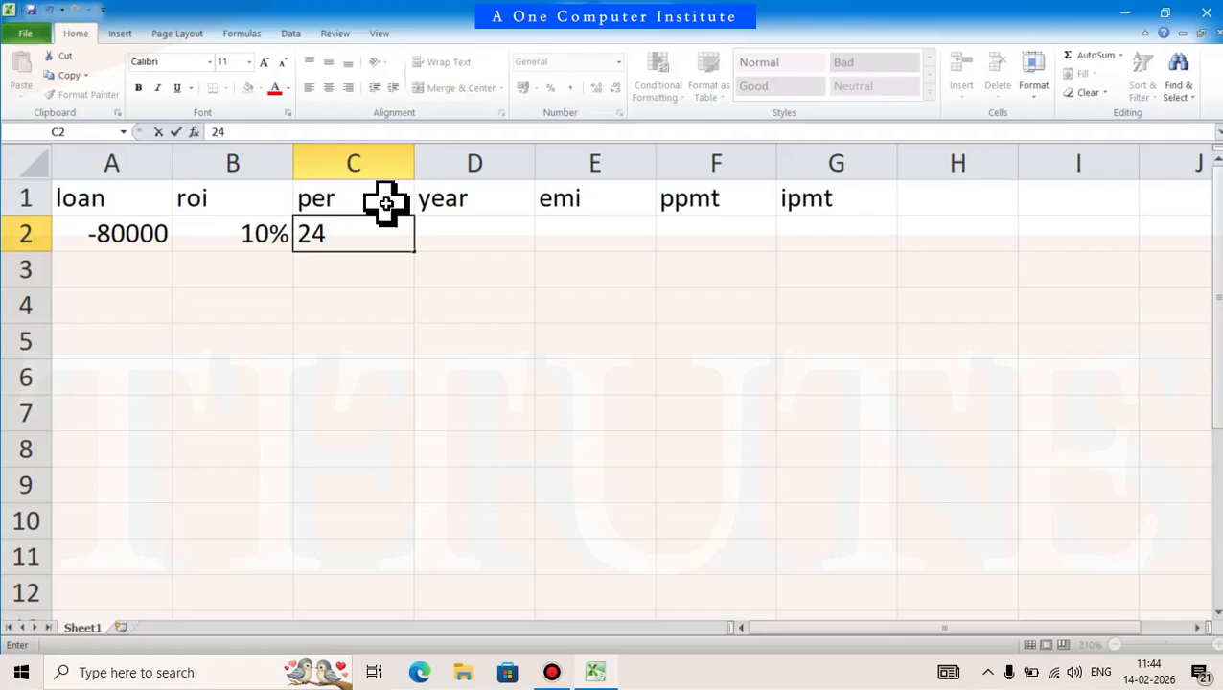
key(Tab)
key(Left)
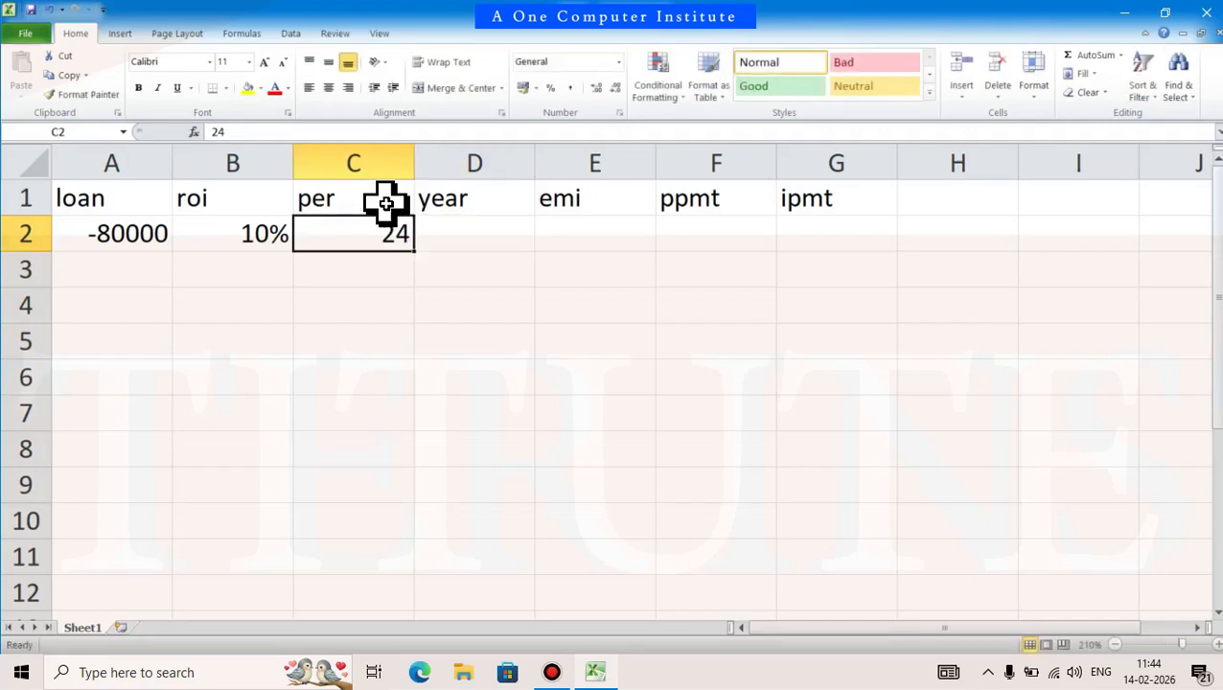
Enter 24 under the year header in cell D2.
key(Right)
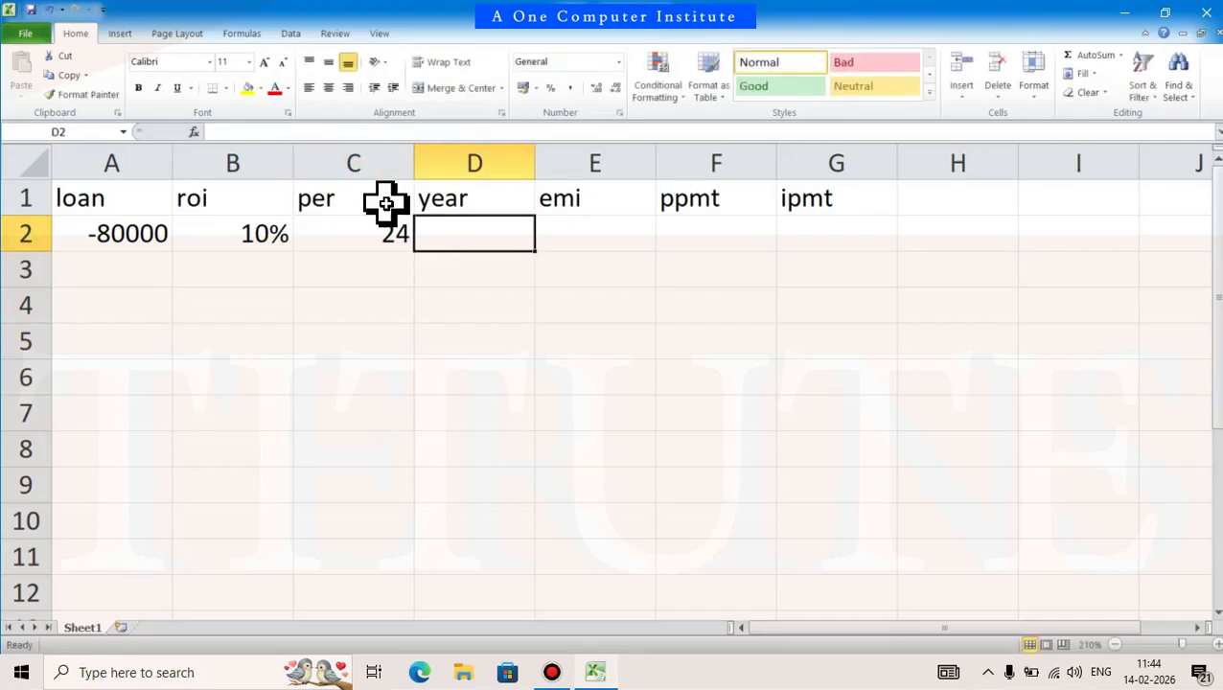
text(24)
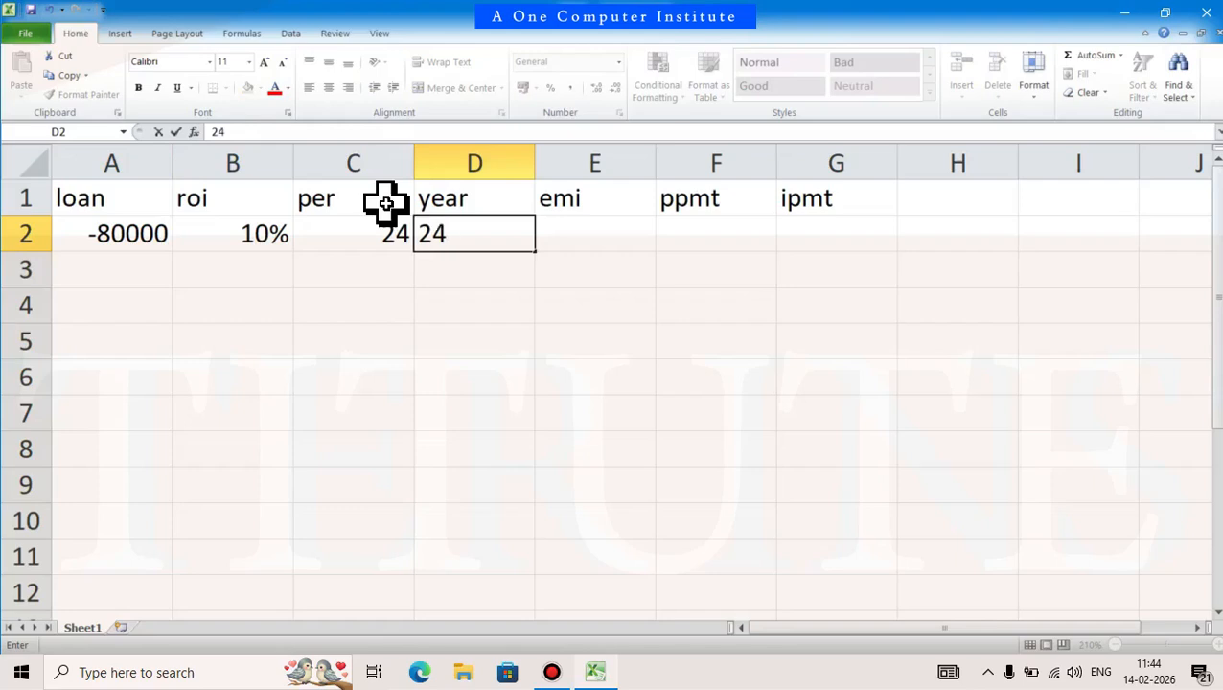
key(Left)
Enter 1 and 2 in C2 and C3, and extend the series down the per column to 24 in C25.
key(Down)
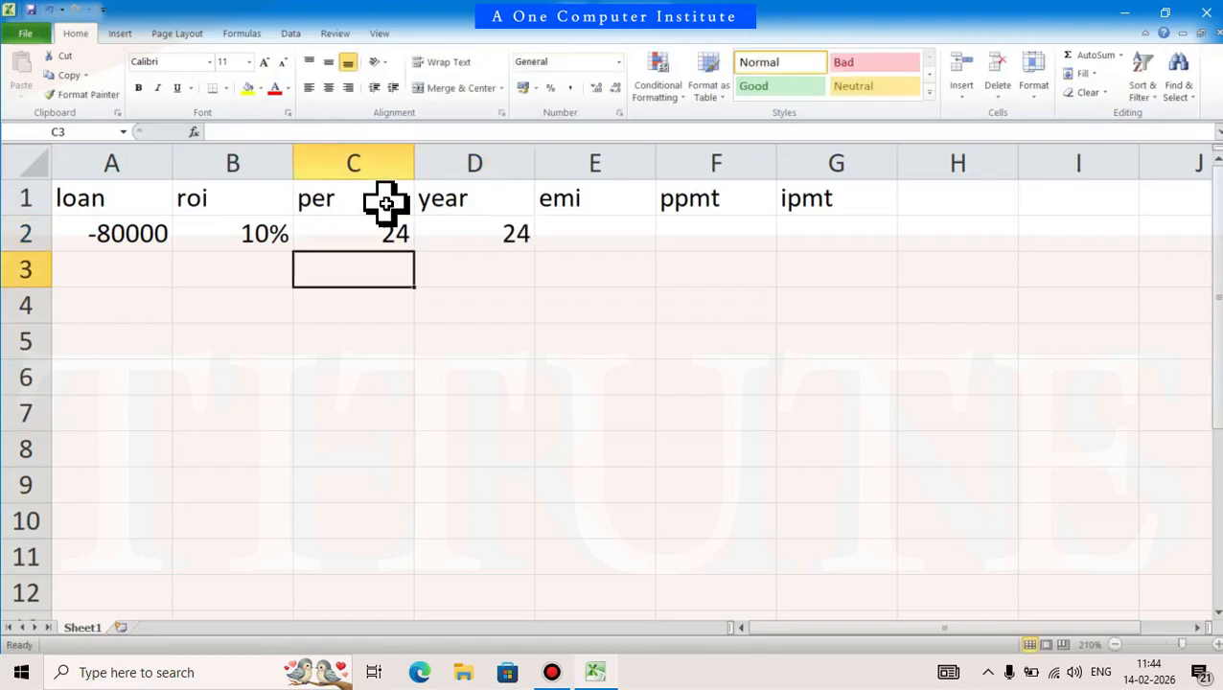
key(Up)
text(1)
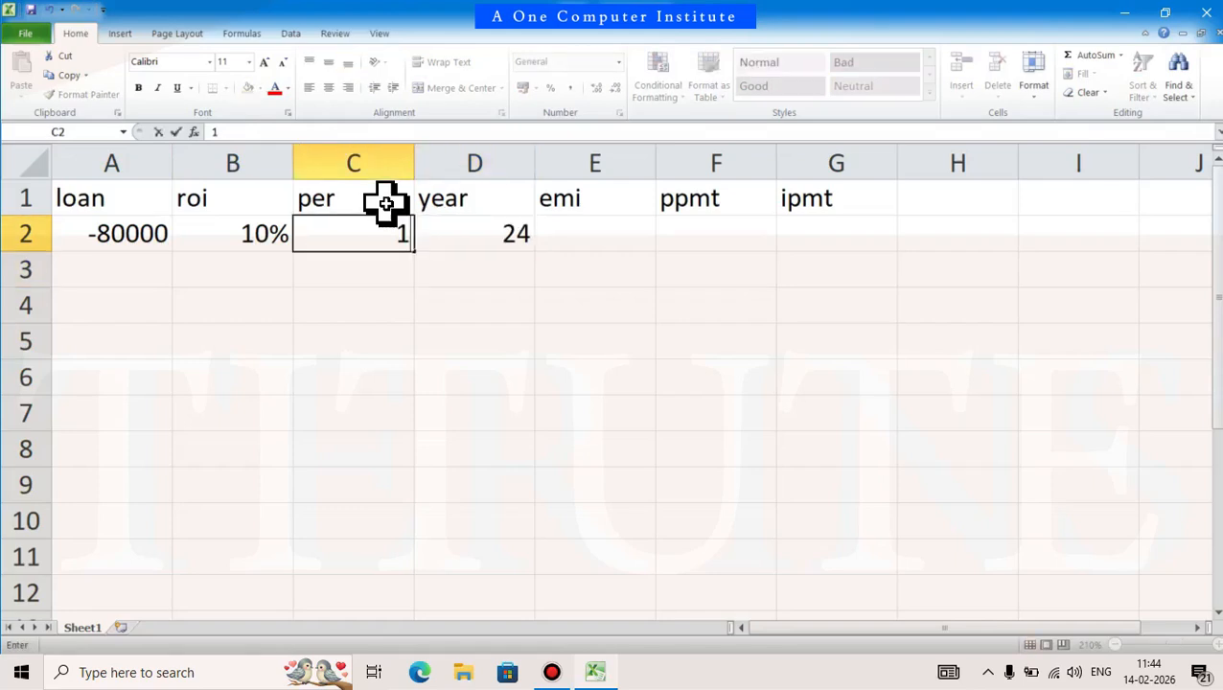
key(Return)
text(2)
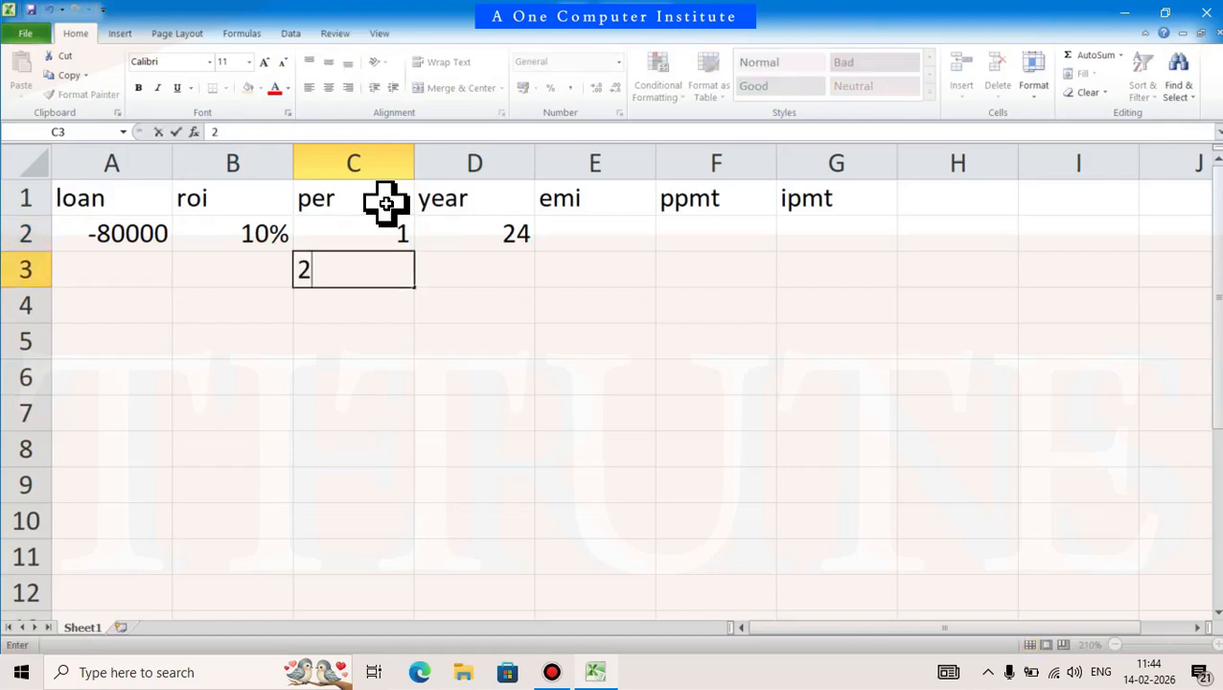
key(Return)
drag(395, 234, 376, 580)
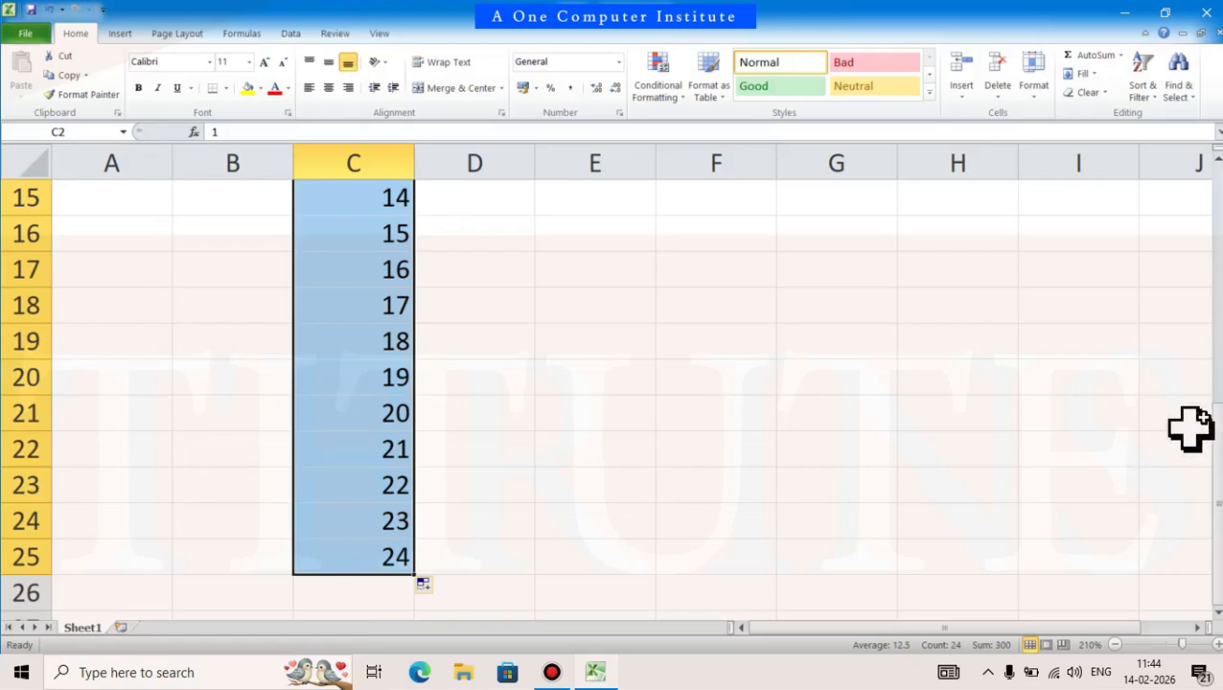
Calculate the monthly instalment in E2 with the formula =pmt(B2/12,D2,A2).
drag(1216, 477, 1205, 220)
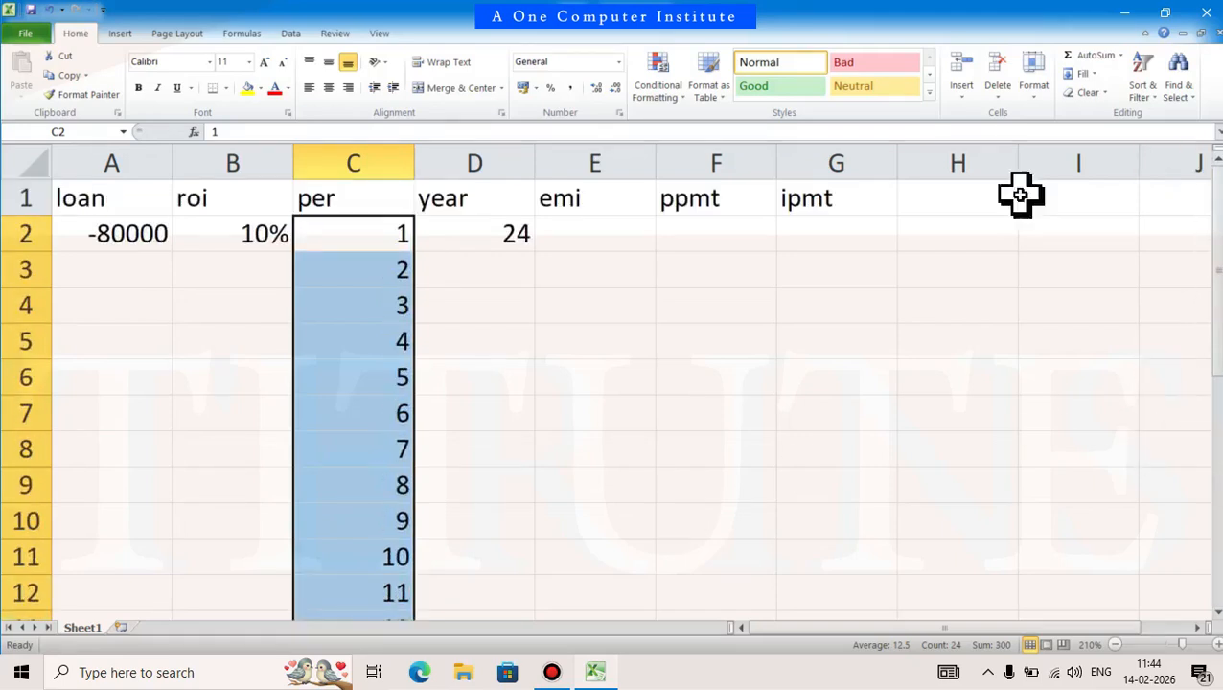
click(622, 226)
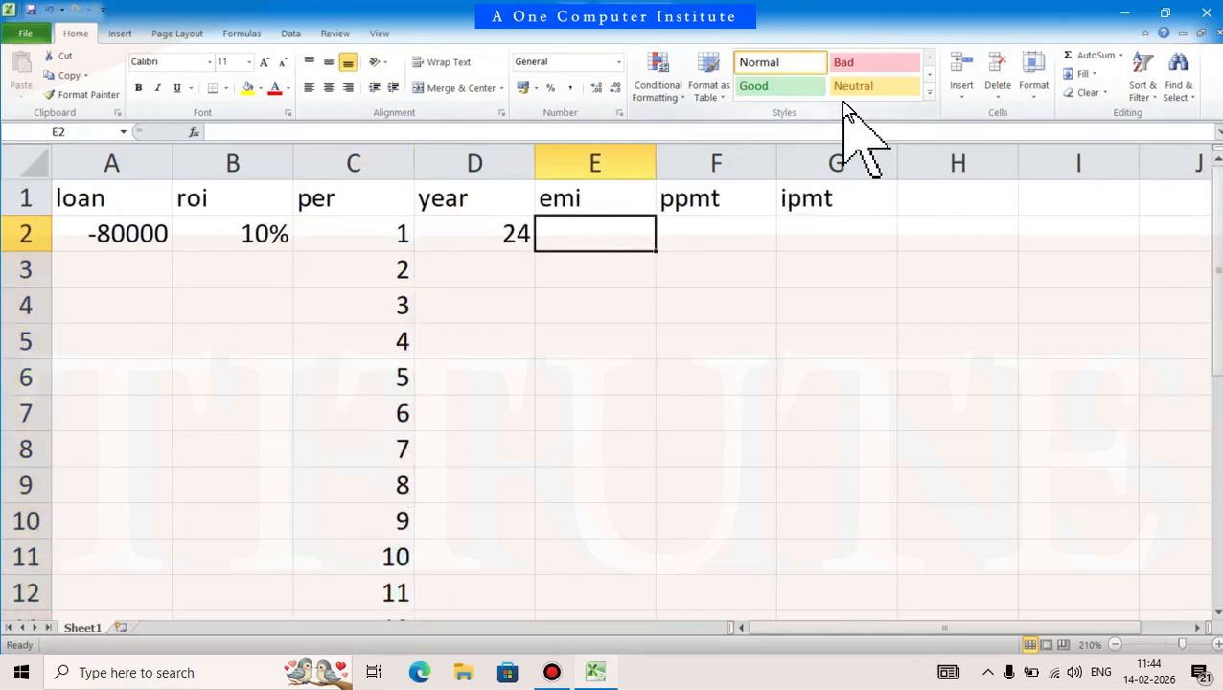
text(=p)
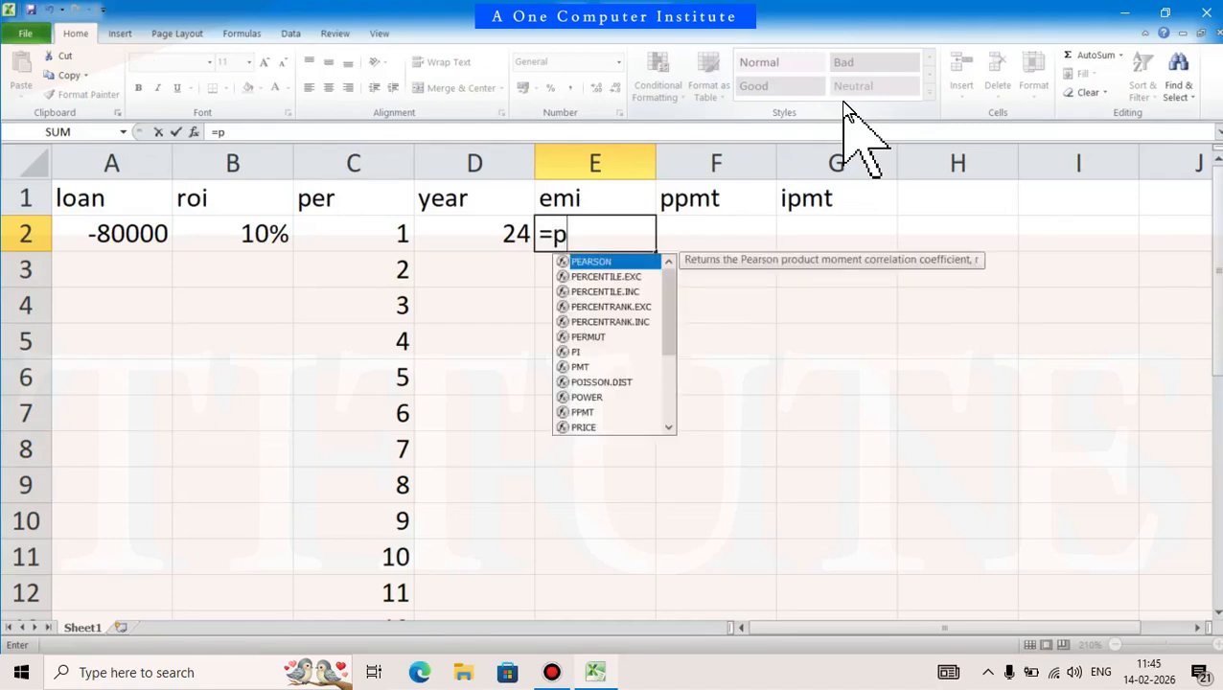
text(mt()
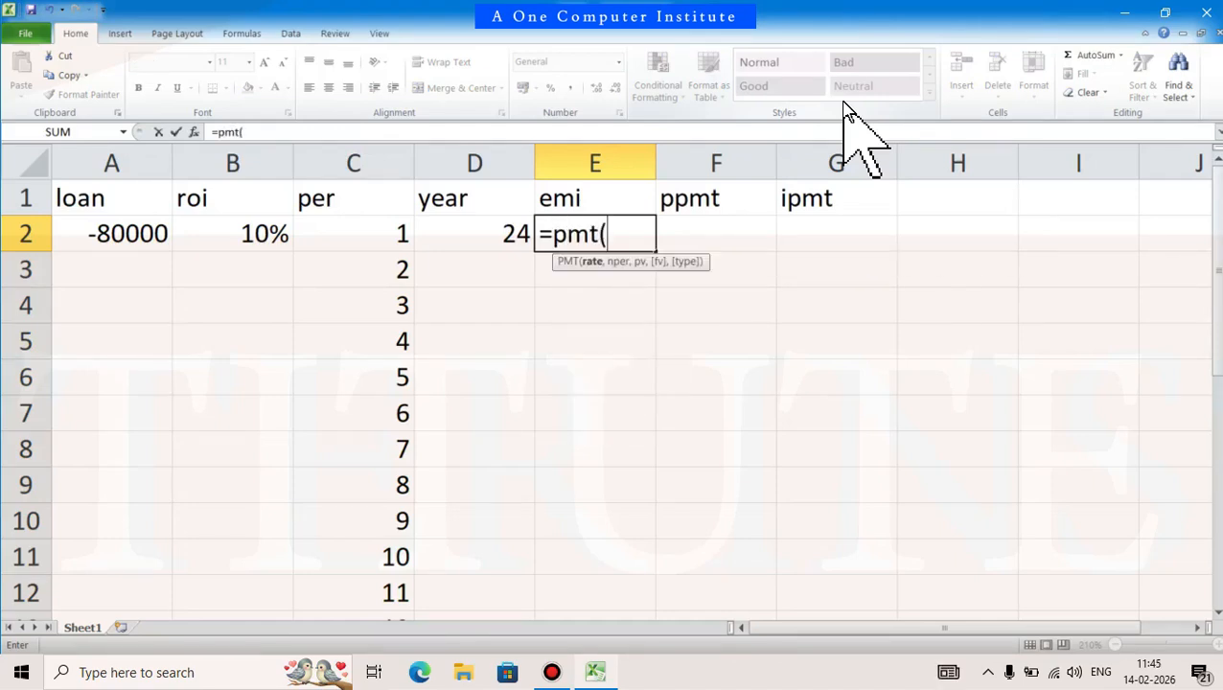
click(273, 226)
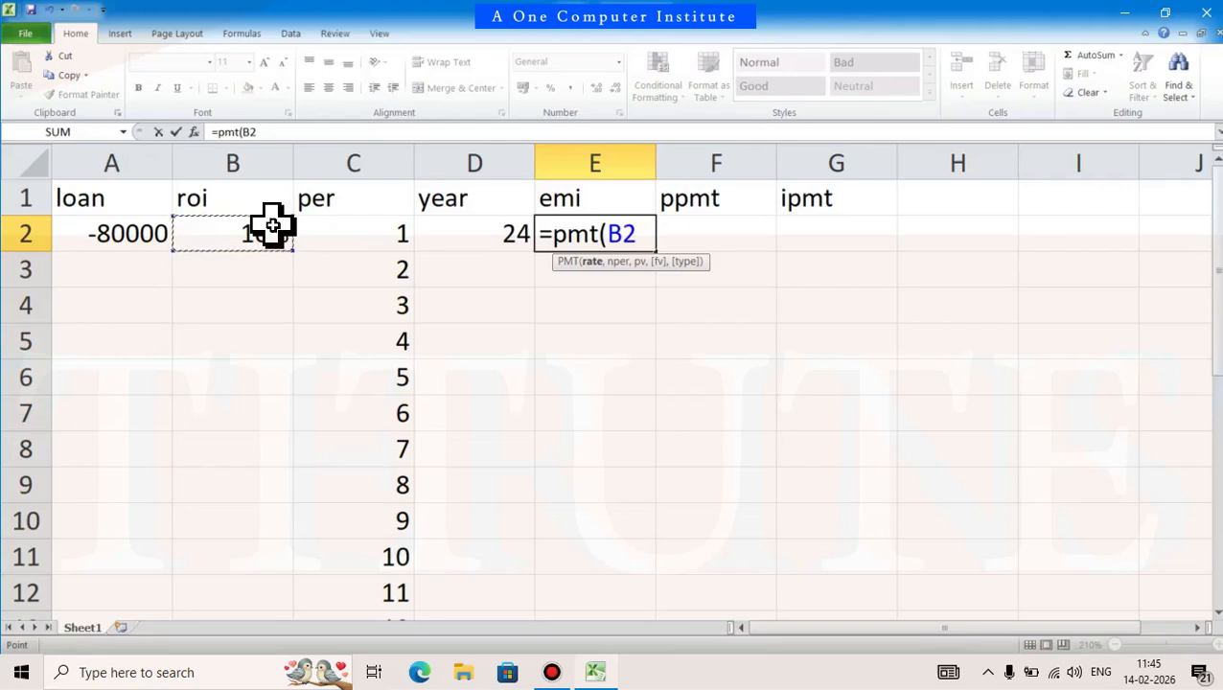
text(/12,)
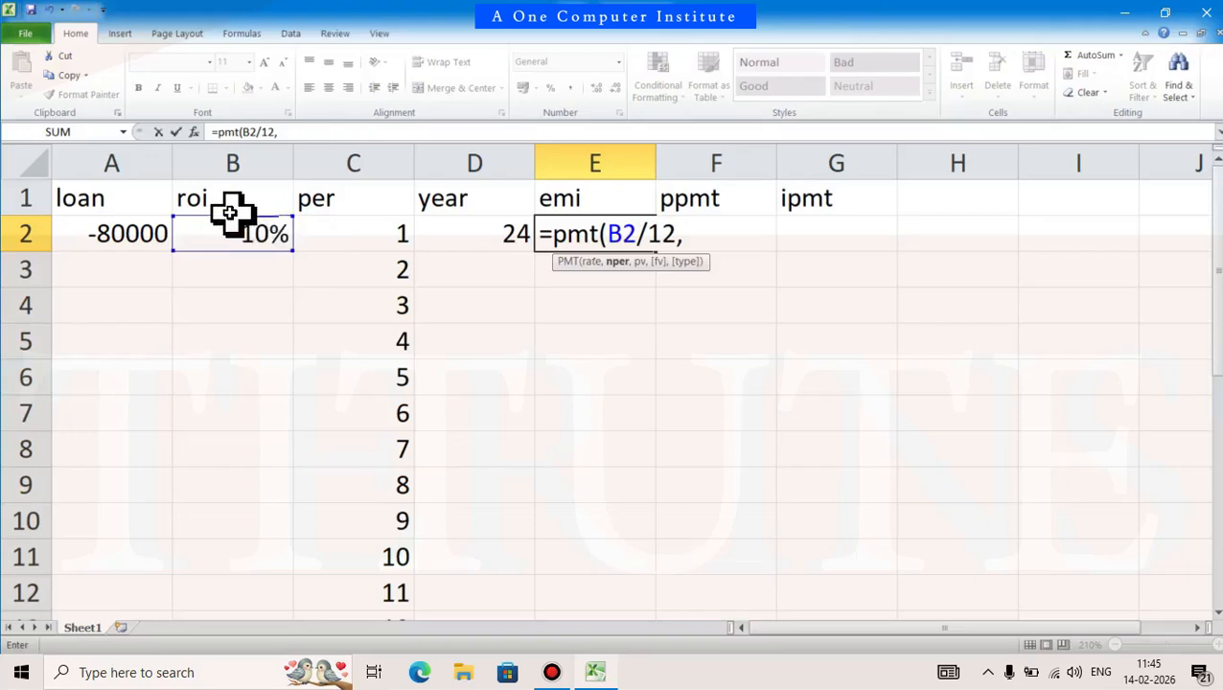
click(462, 239)
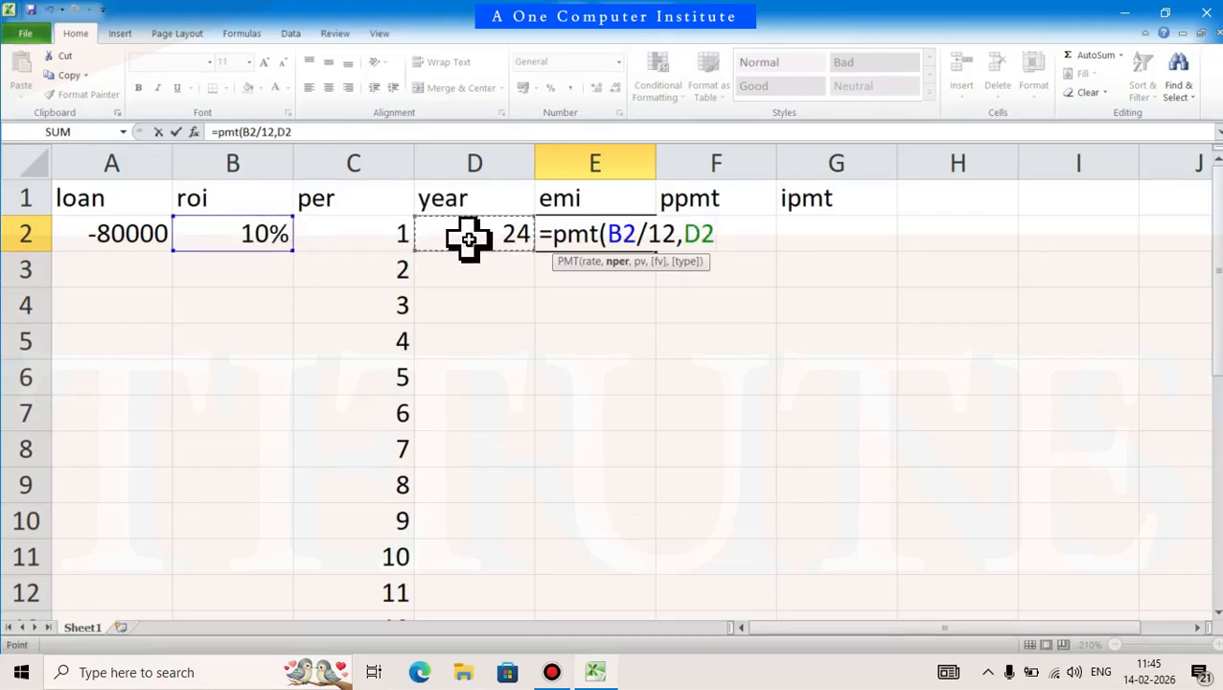
text(,)
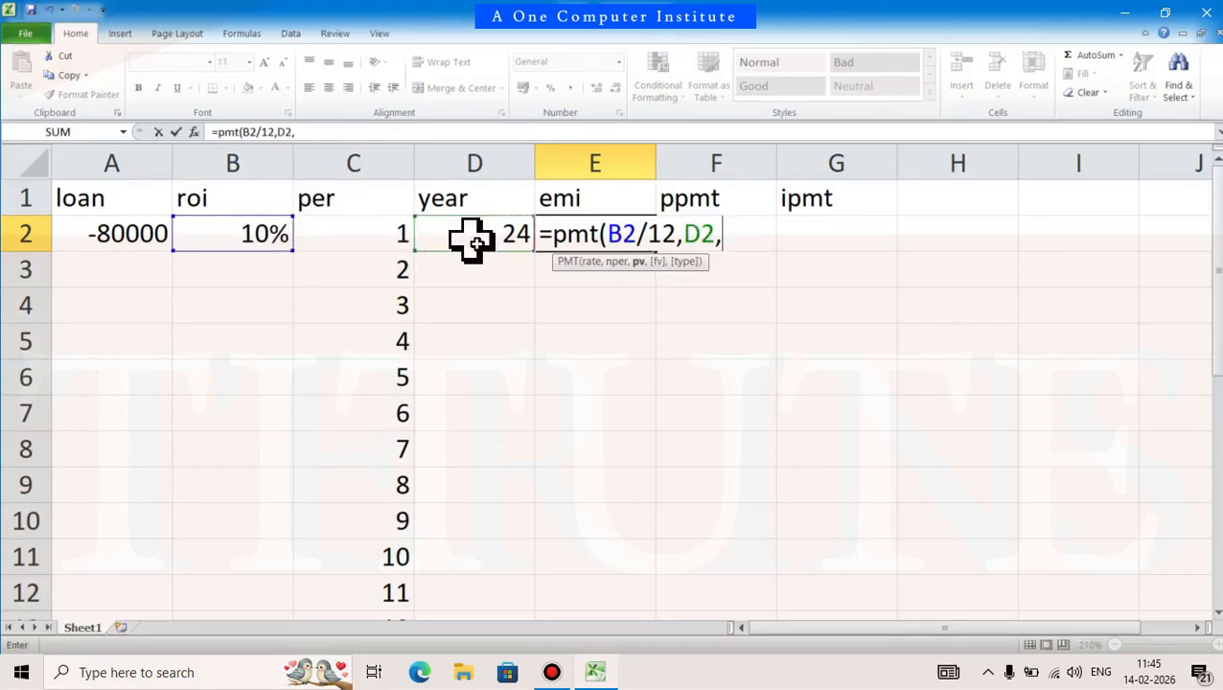
click(151, 231)
text())
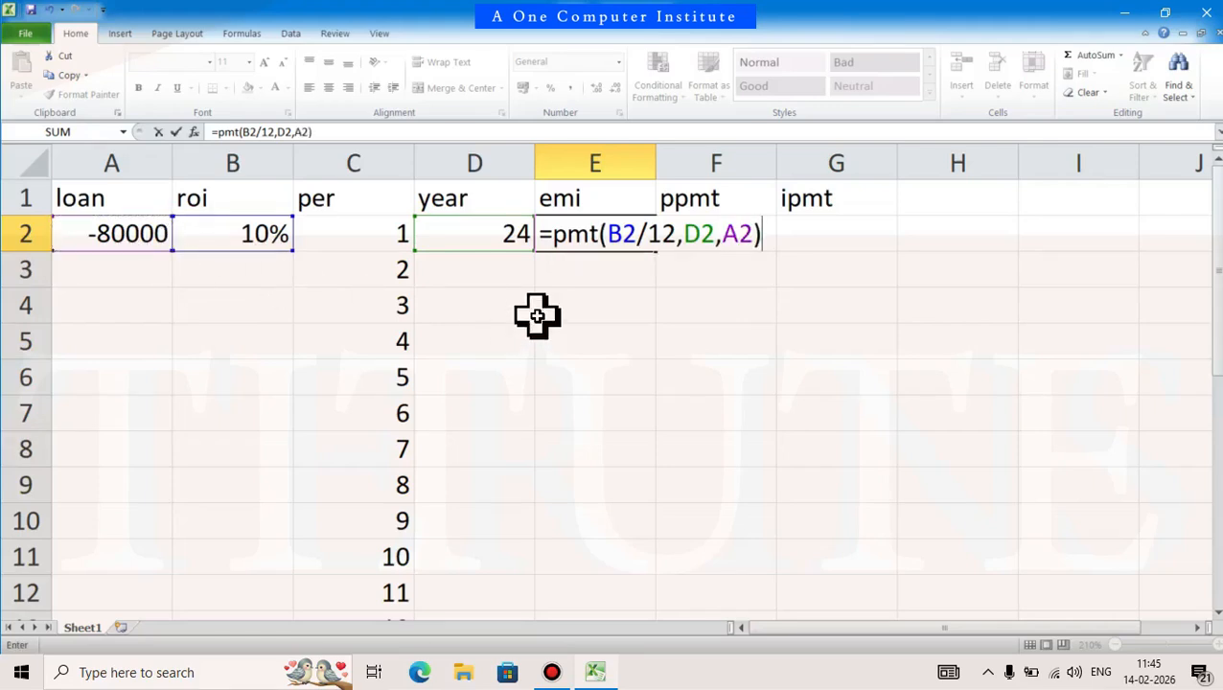
key(Return)
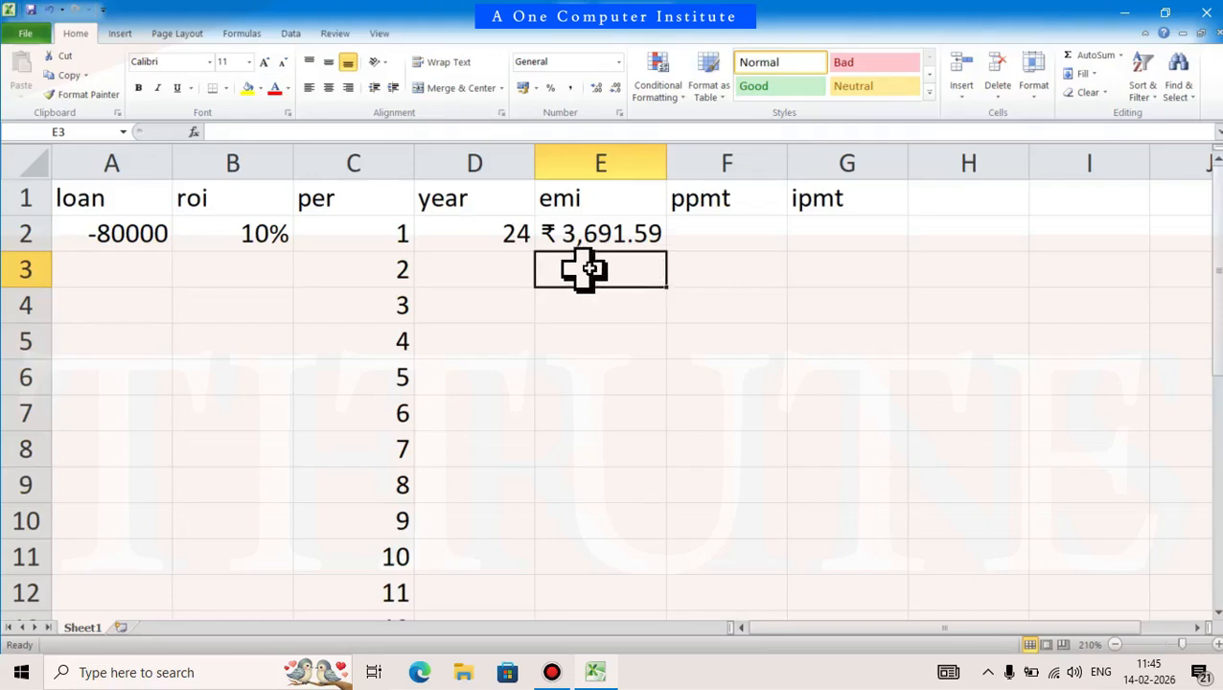
Begin a PPMT formula in F2 with the interest rate cell B2 as its first argument.
click(731, 238)
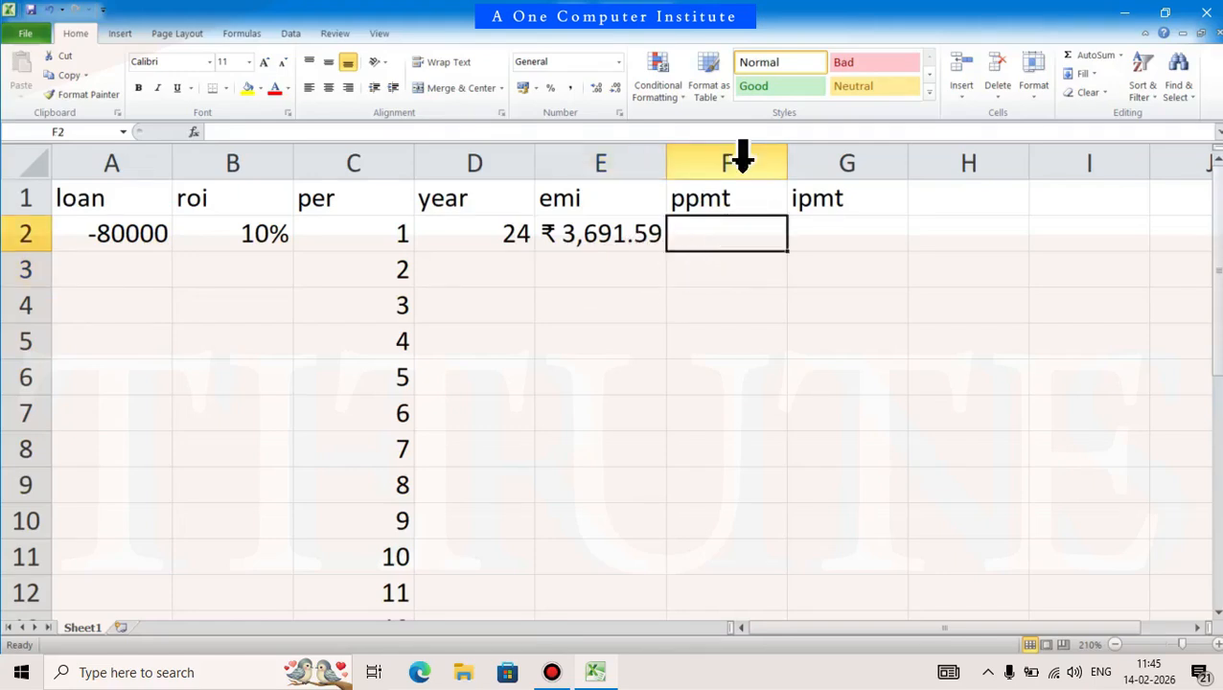
text(=ppm)
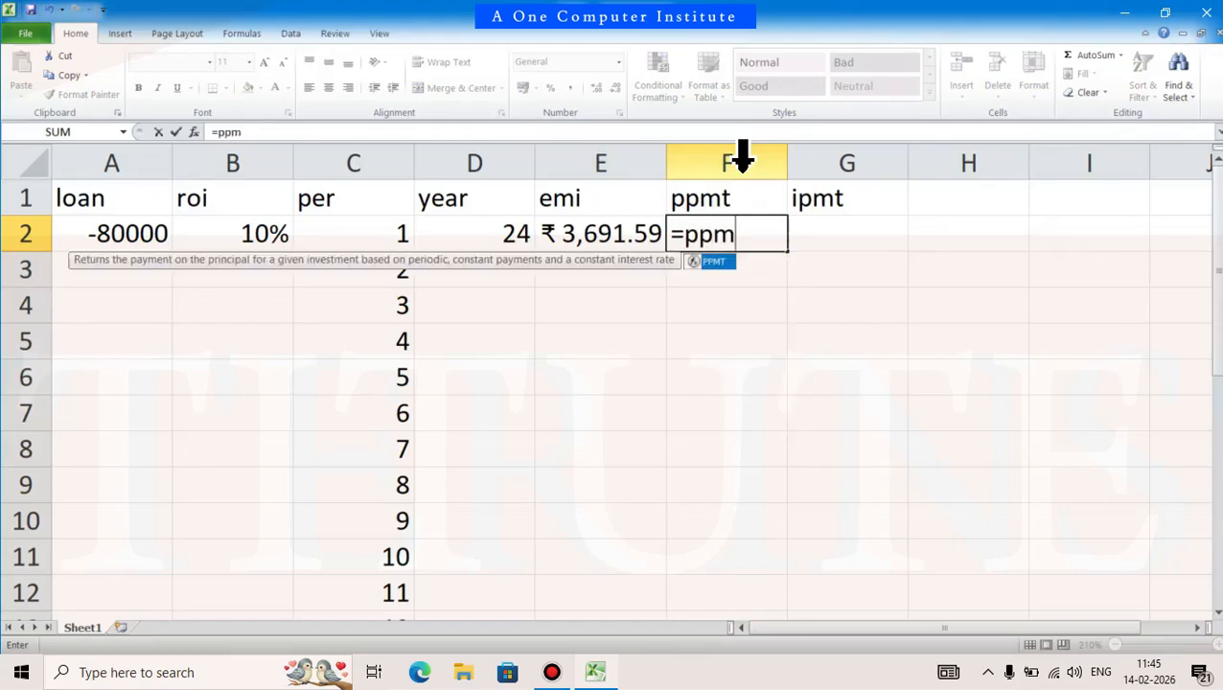
text(t()
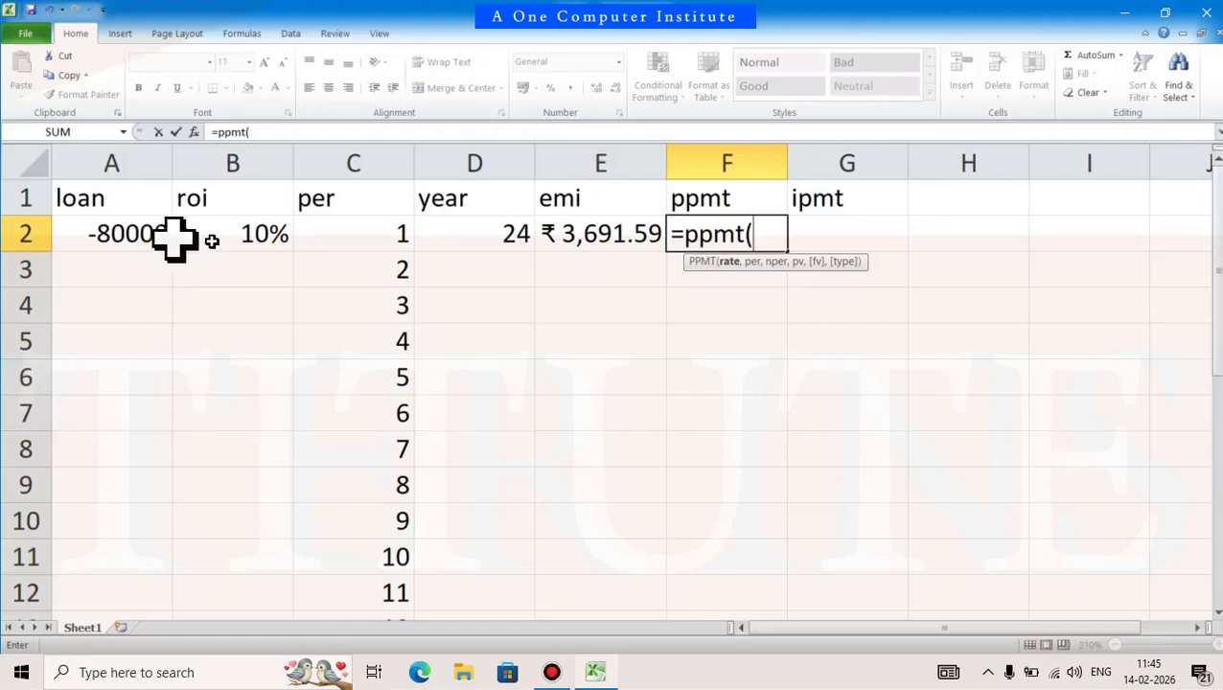
click(232, 236)
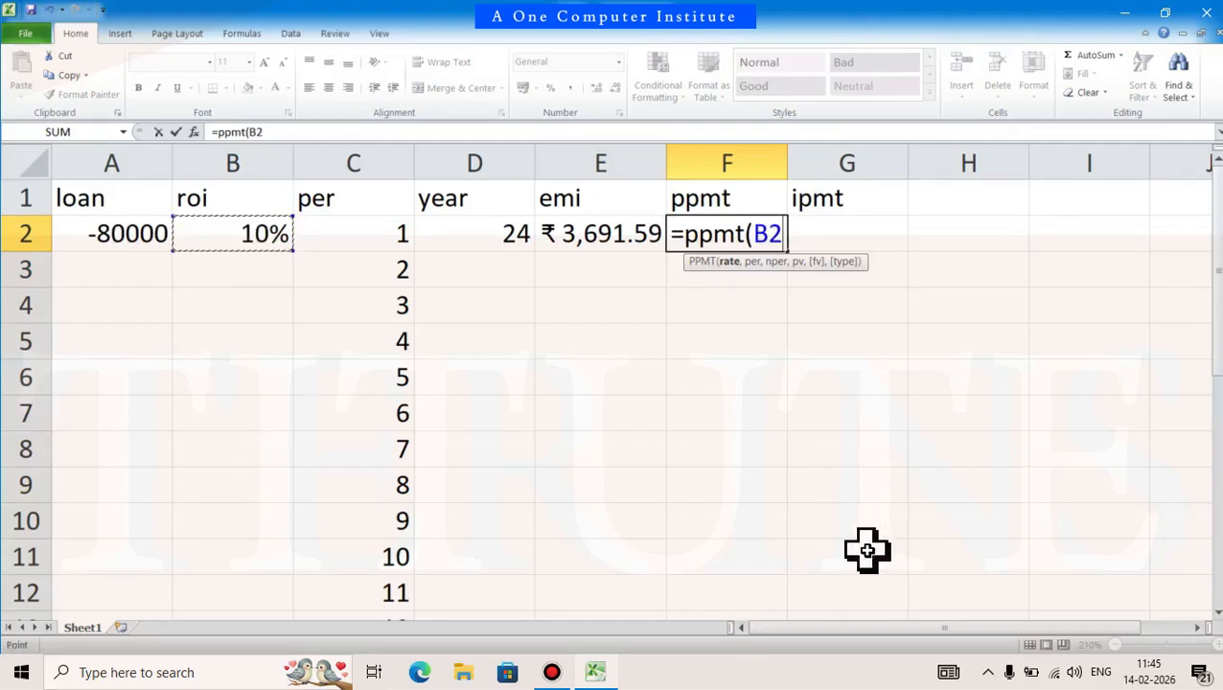
key(Right)
key(Right)
key(Right)
key(Right)
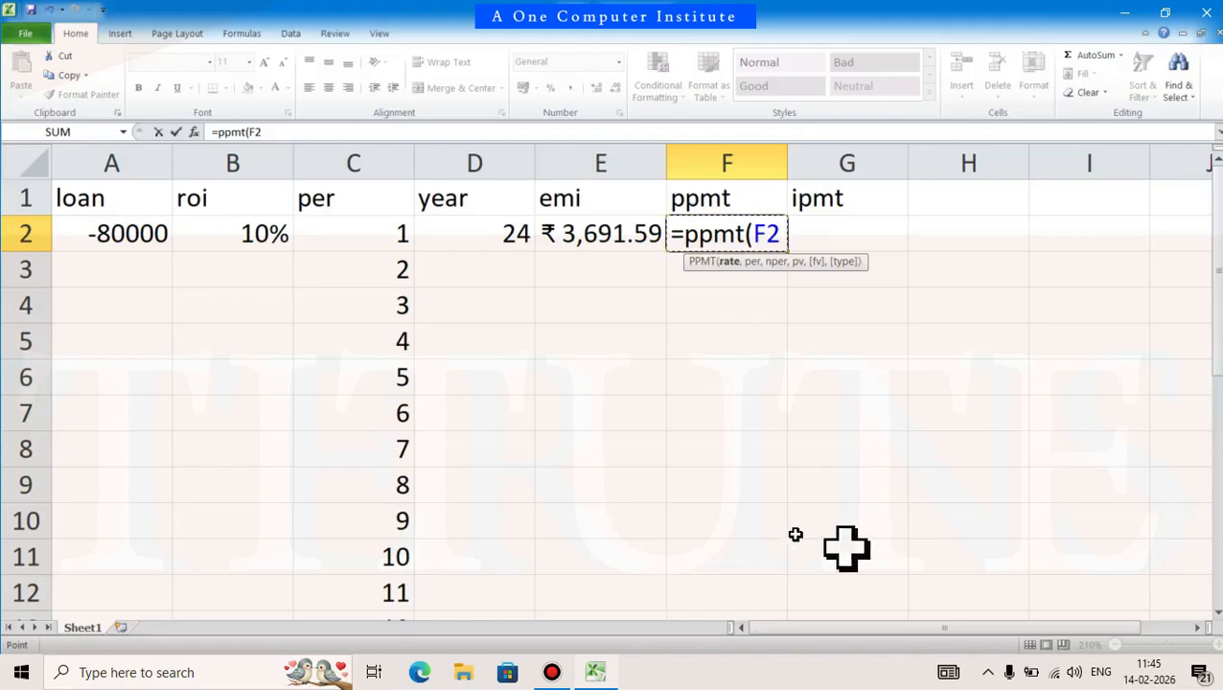
click(247, 238)
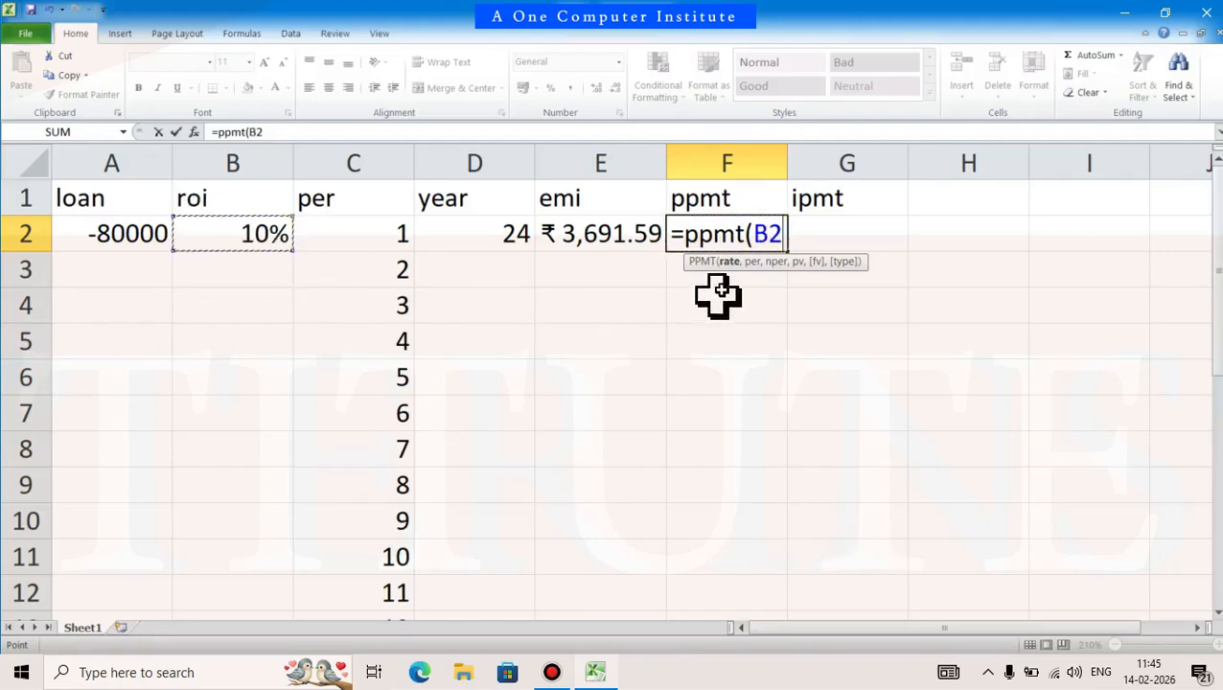
Make the PPMT rate argument in F2 $B$2/12 and add the period cell C2 as the second argument.
click(769, 241)
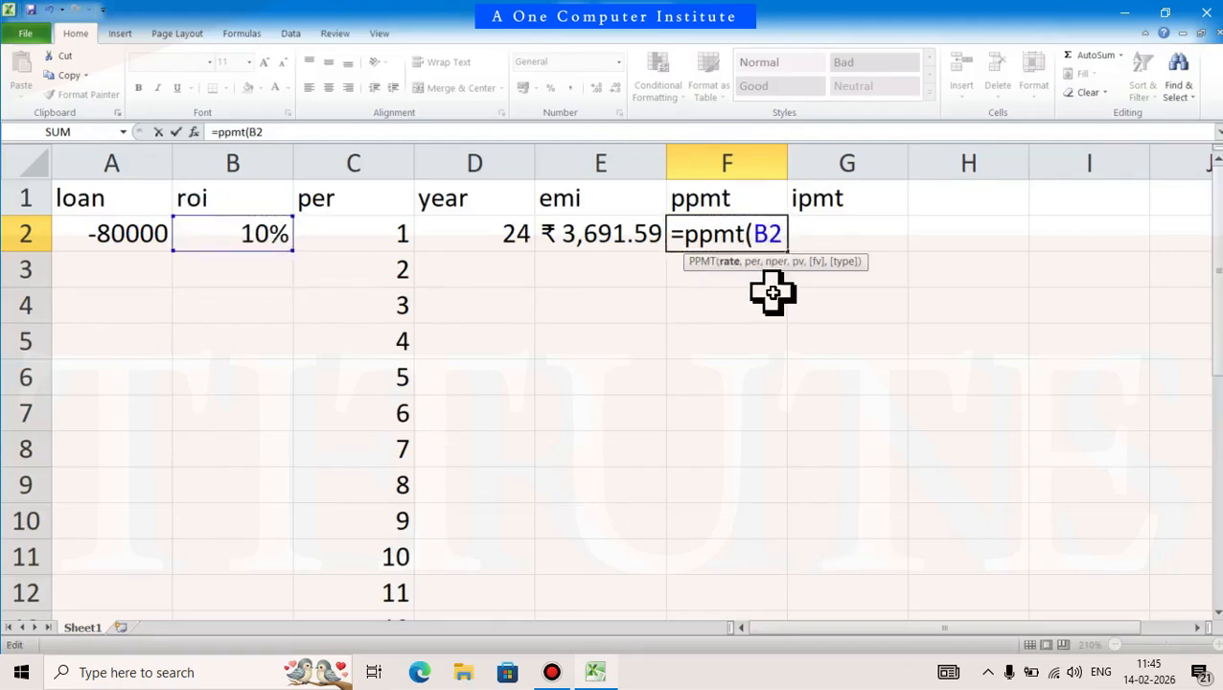
key(F4)
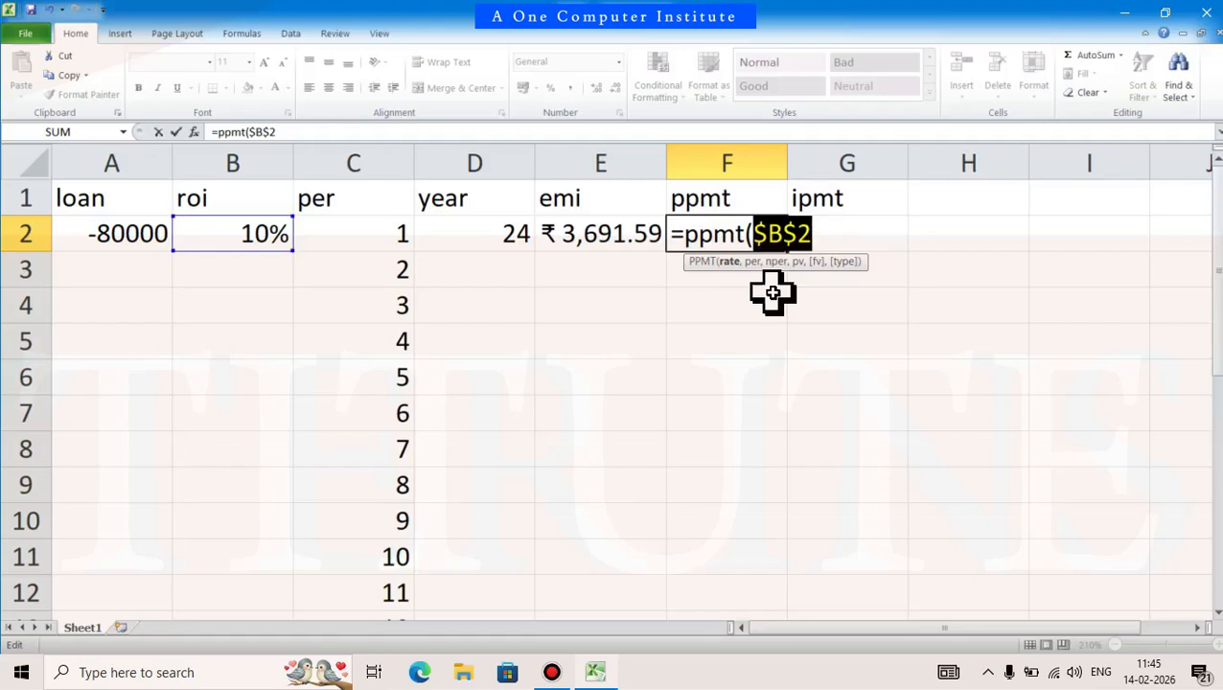
click(838, 235)
text(/)
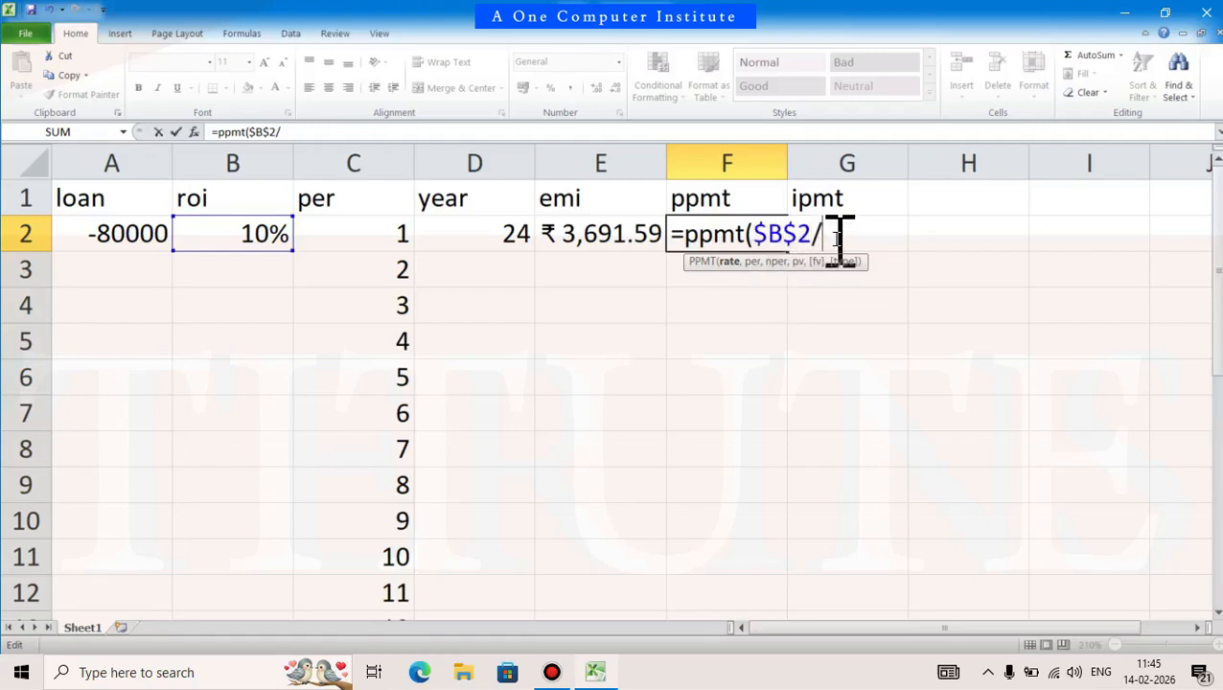
text(12,)
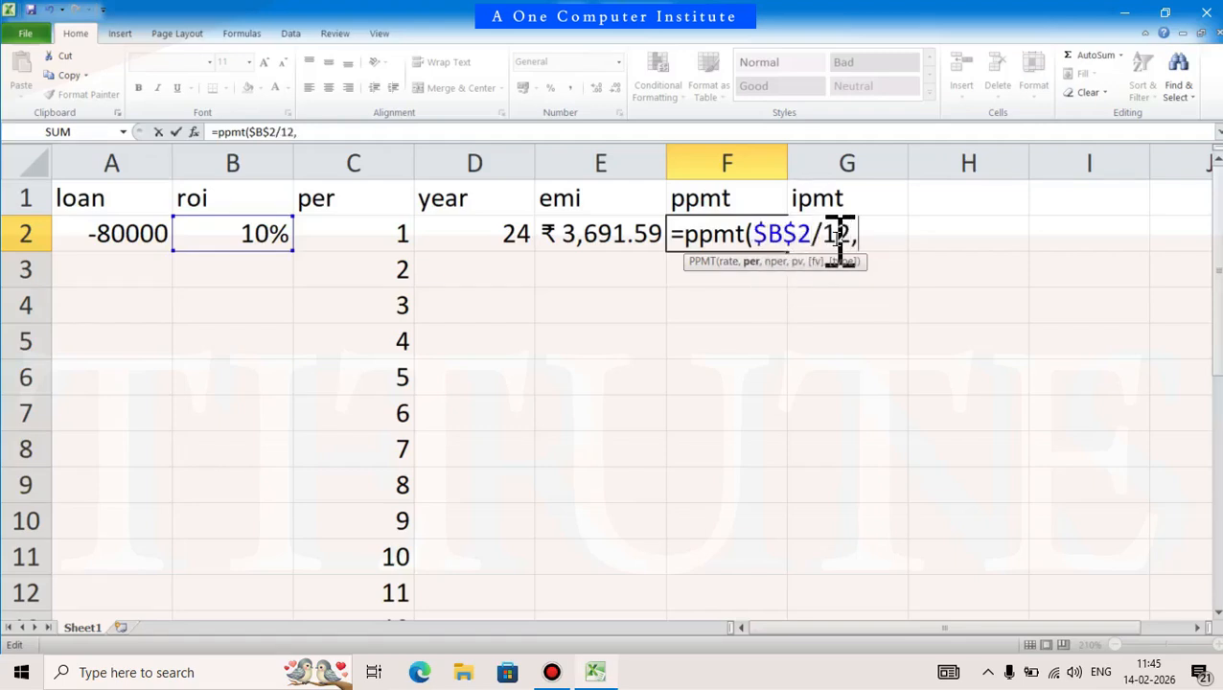
click(394, 245)
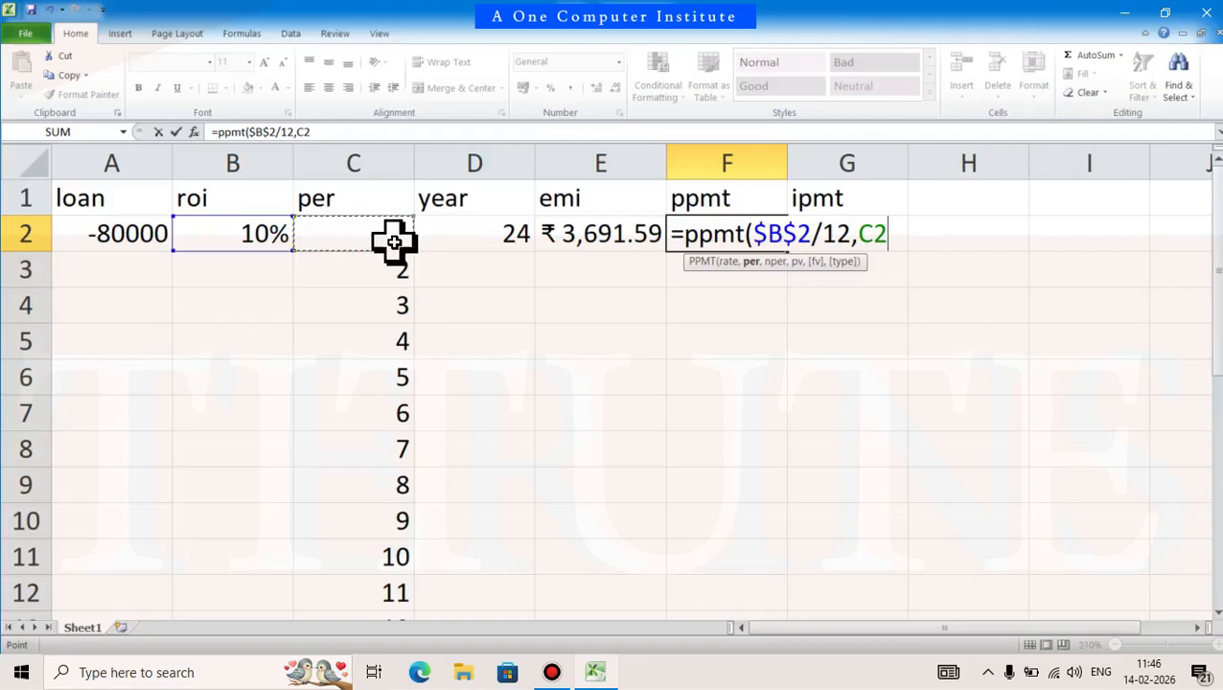
text(,)
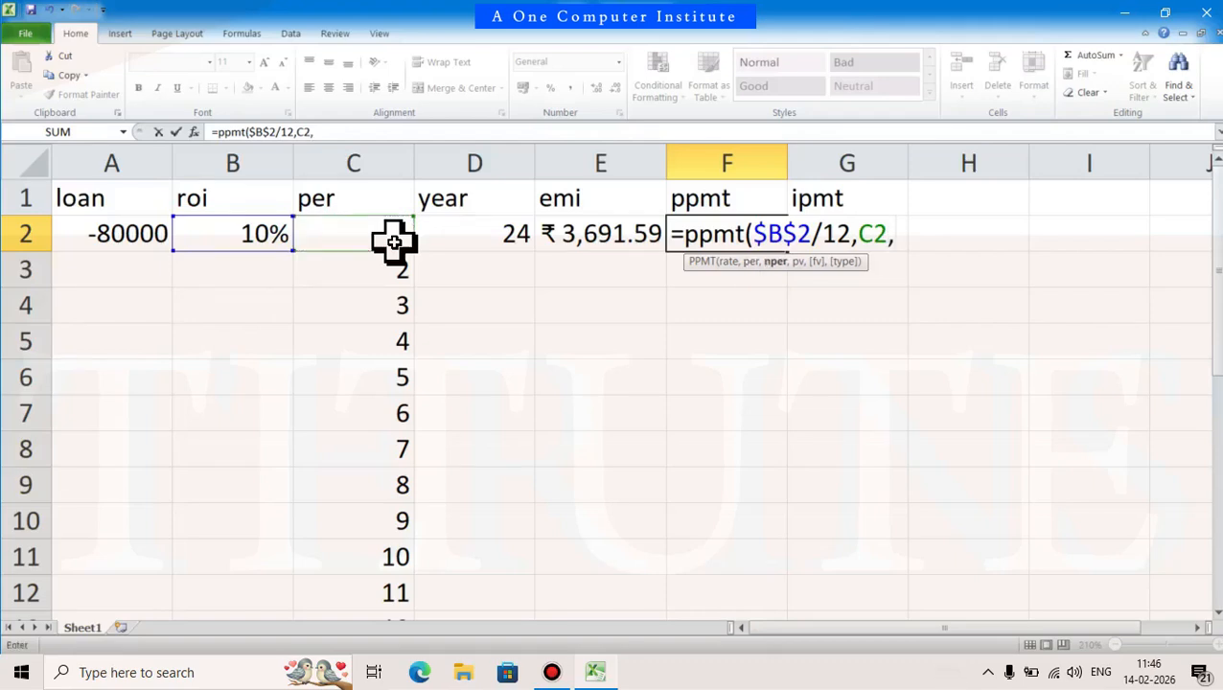
Complete the PPMT formula in F2 with $D$2 as the number of periods and $A$2 as the present value.
click(469, 237)
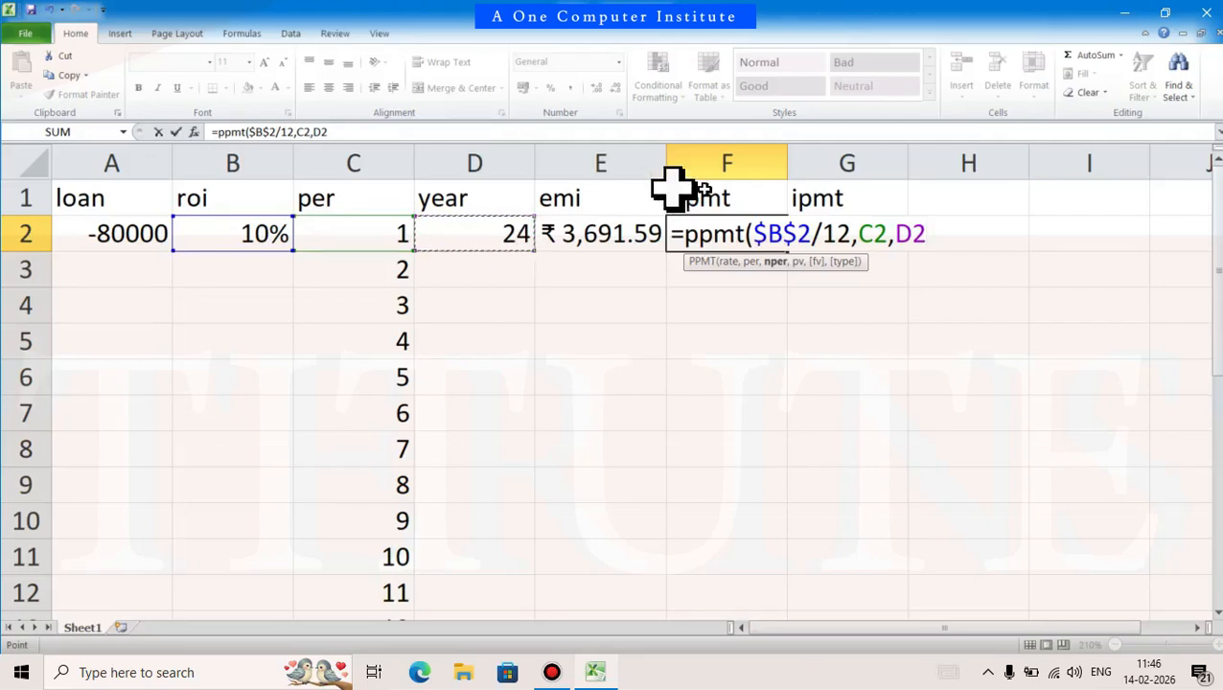
click(913, 235)
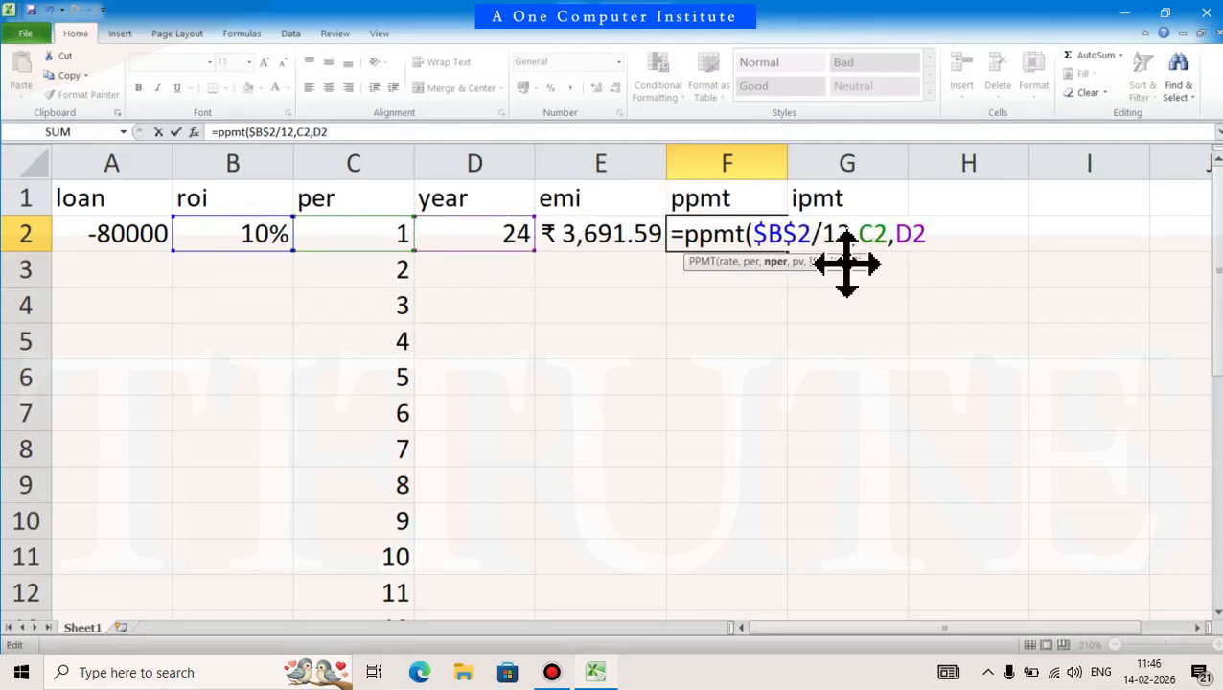
key(F4)
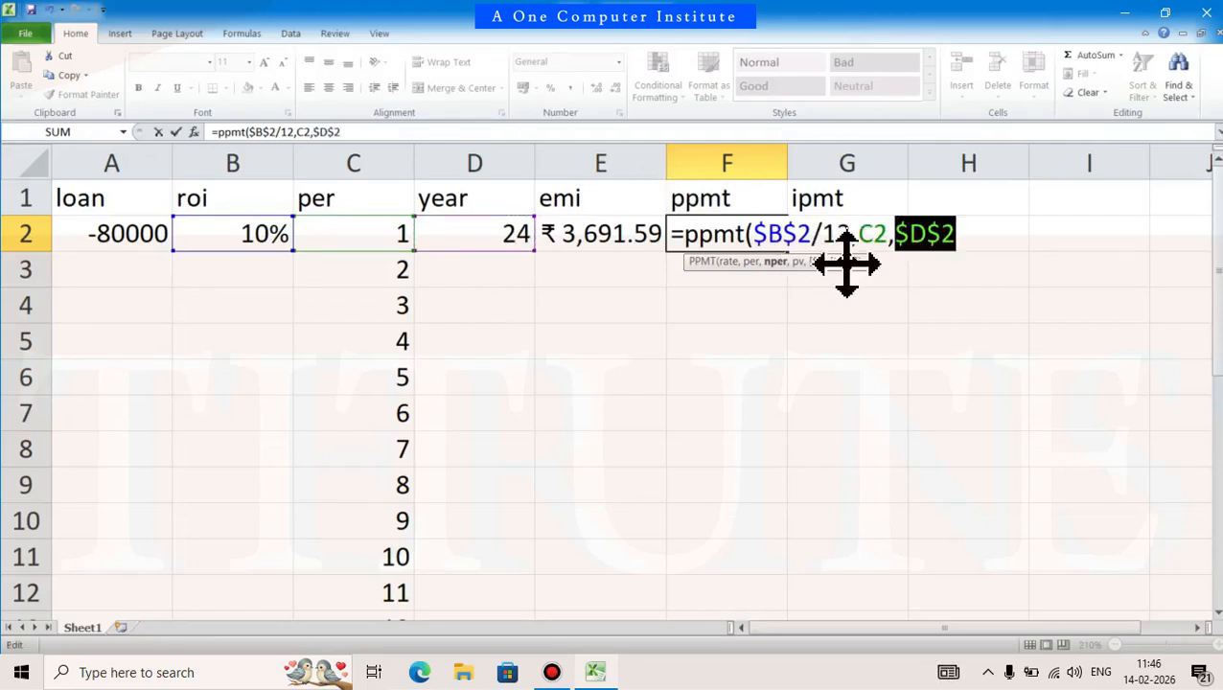
click(1005, 235)
text(,)
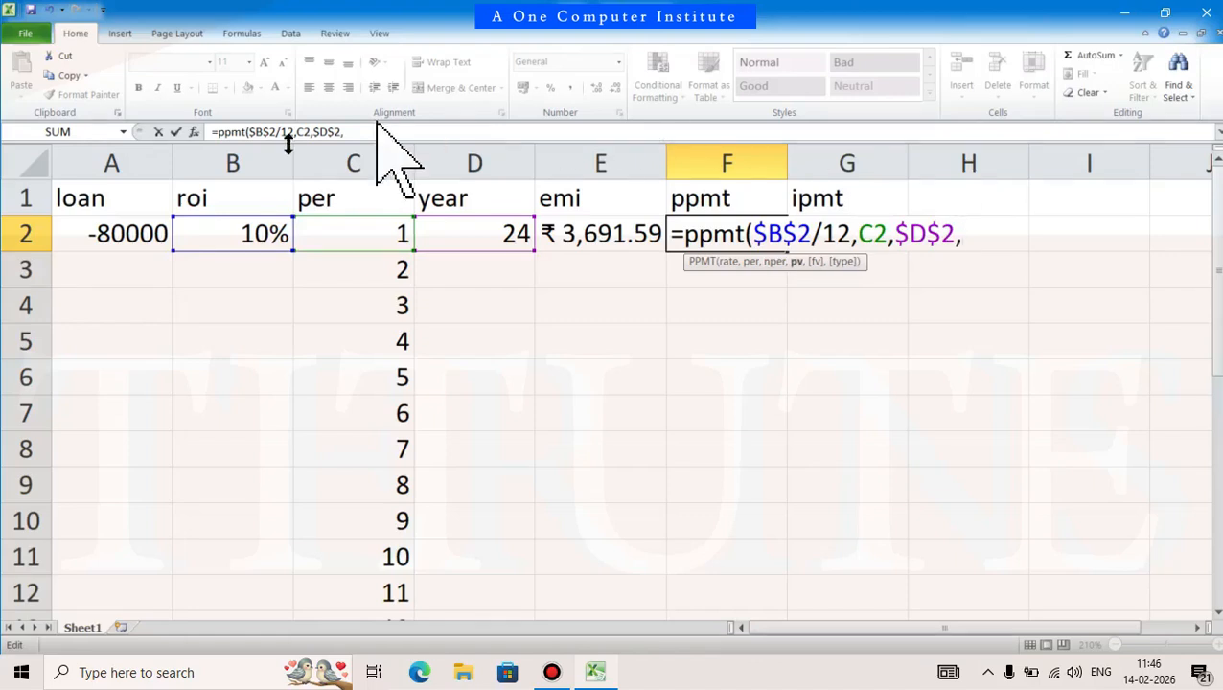
click(125, 230)
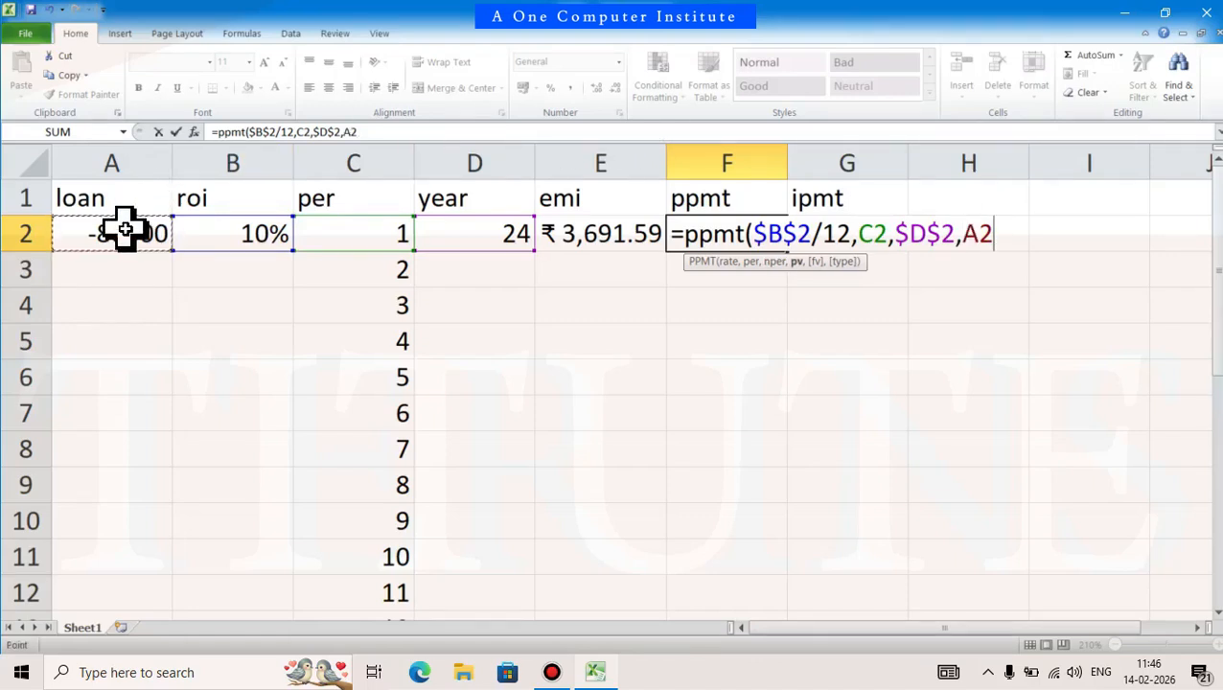
key(F4)
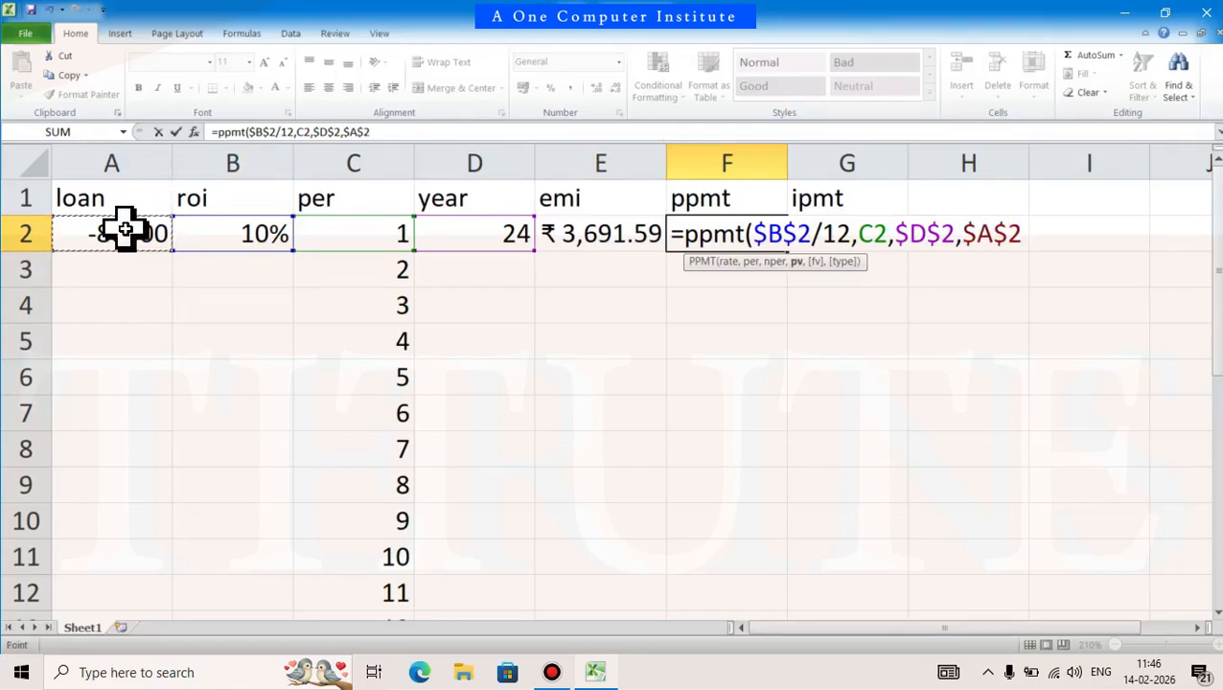
text())
key(Return)
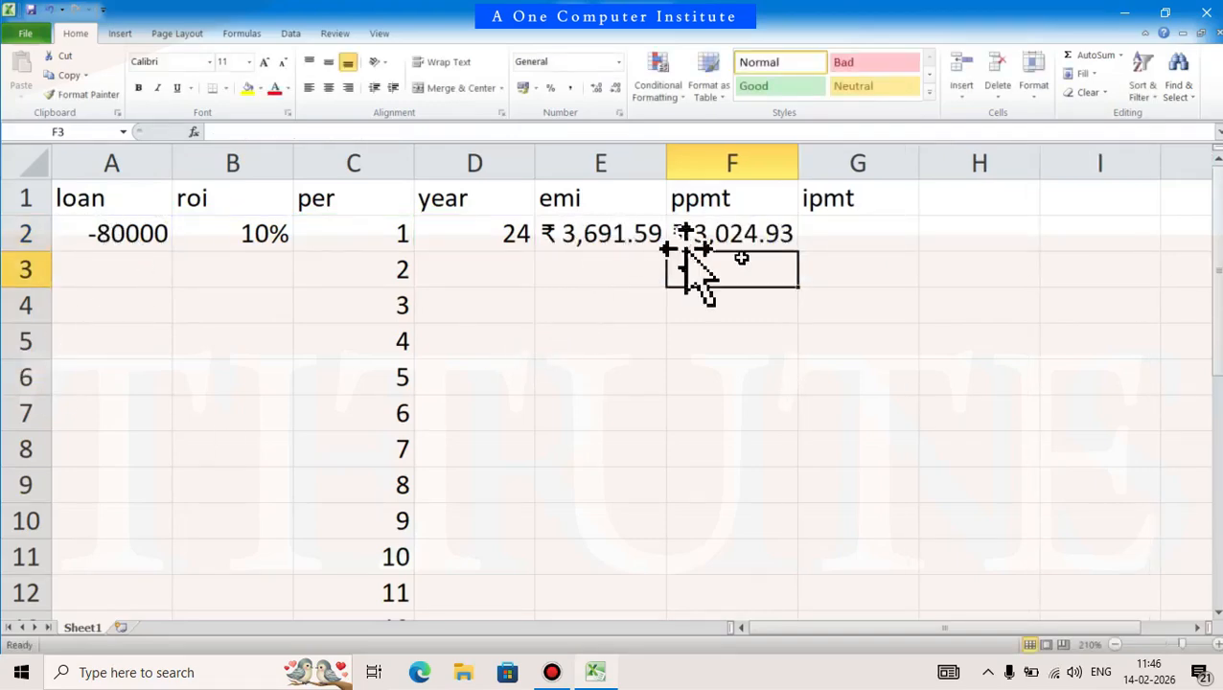
Begin an IPMT formula in G2 with $B$2/12 as the rate argument.
click(829, 247)
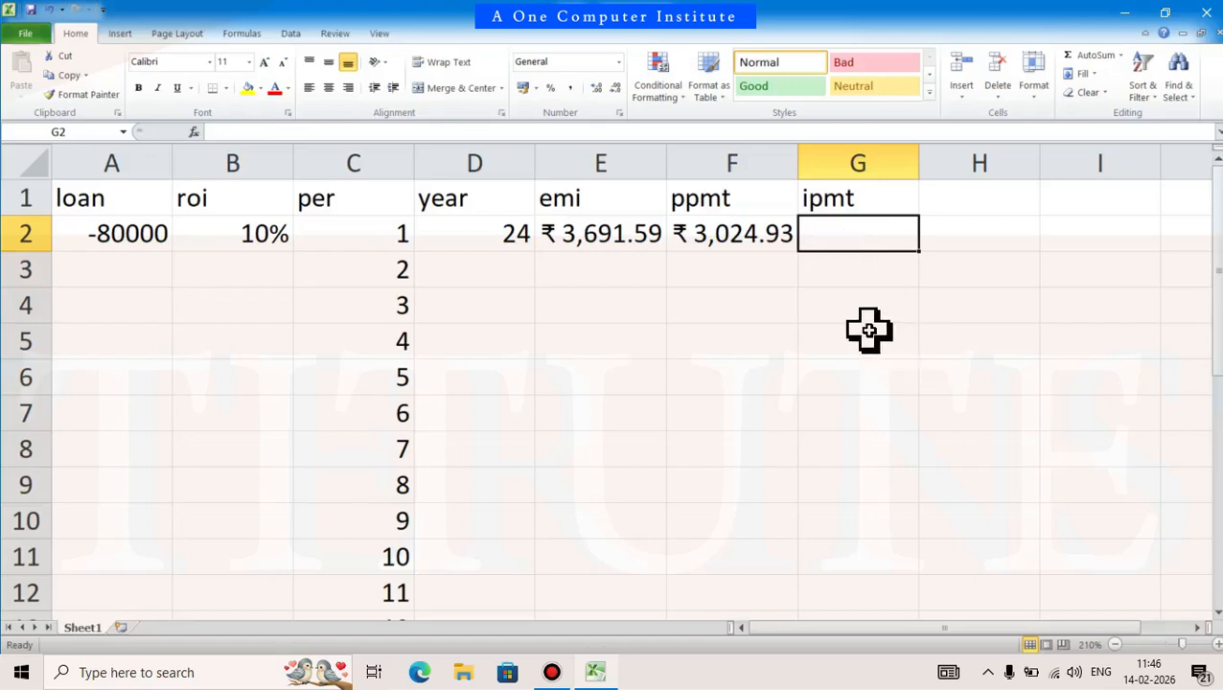
text(=ipmt)
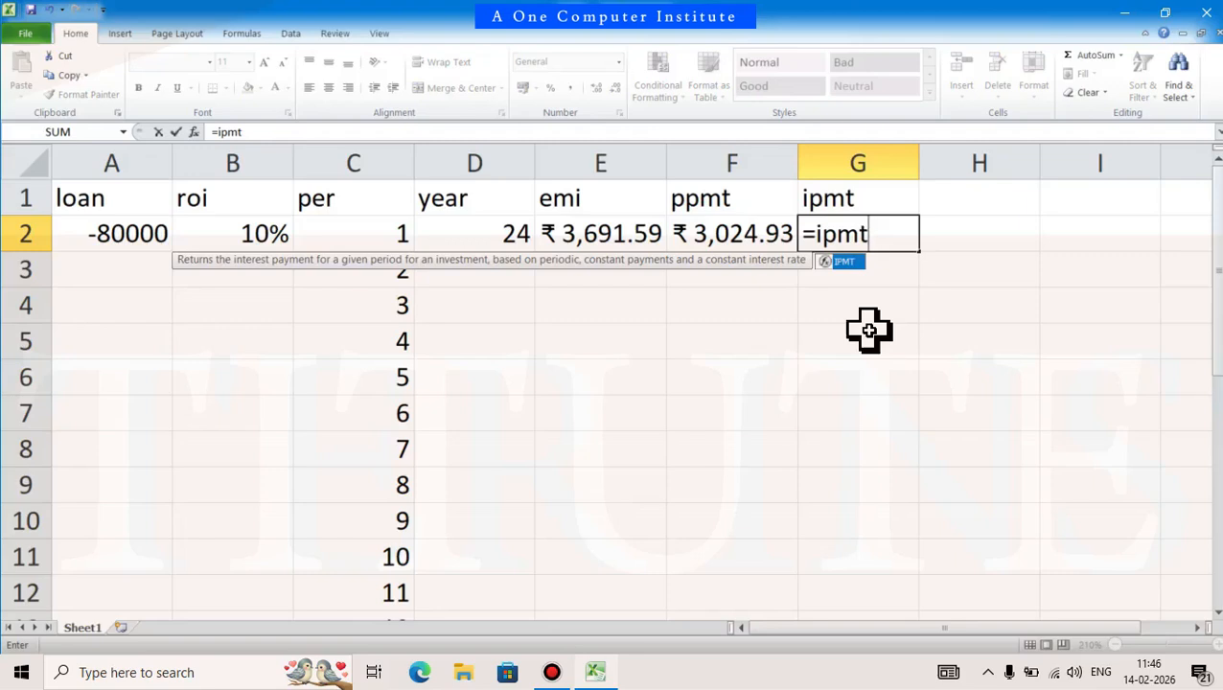
text(()
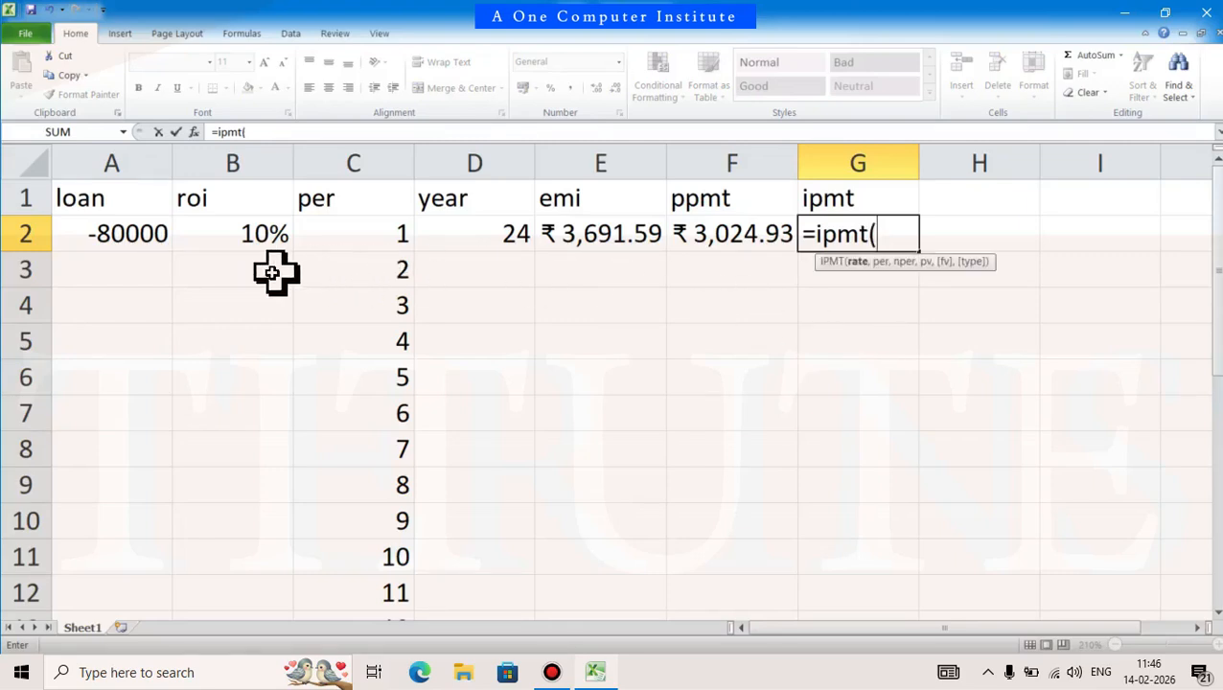
click(259, 233)
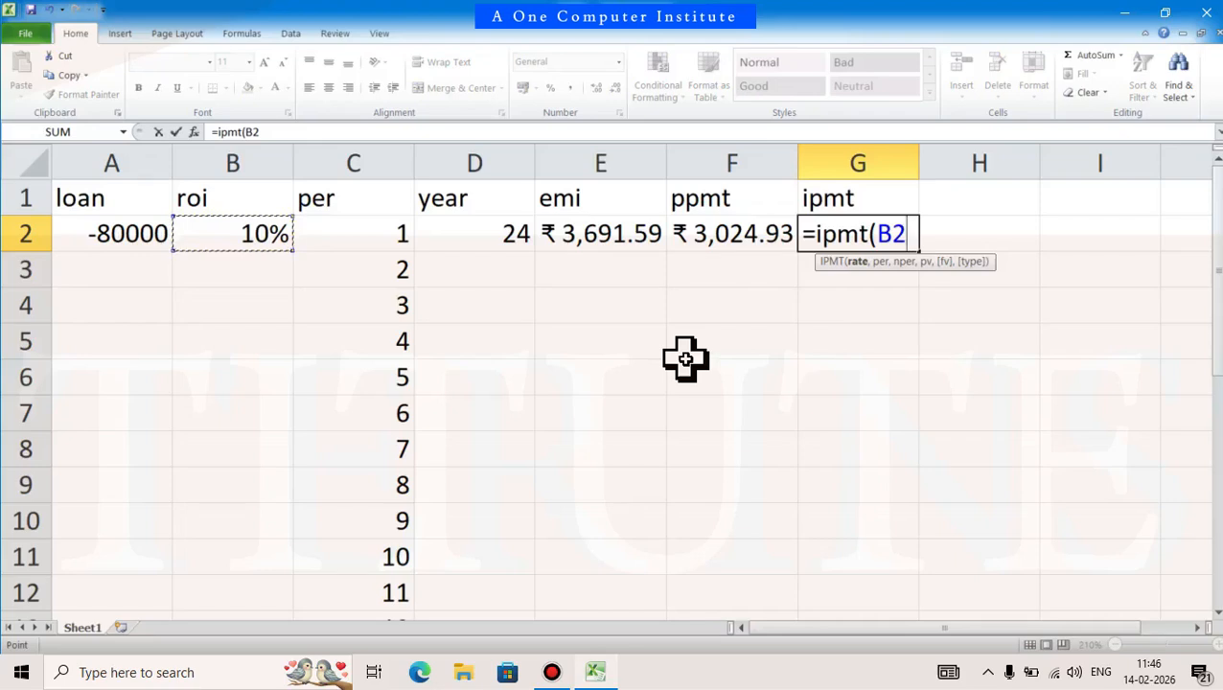
key(F4)
text(/)
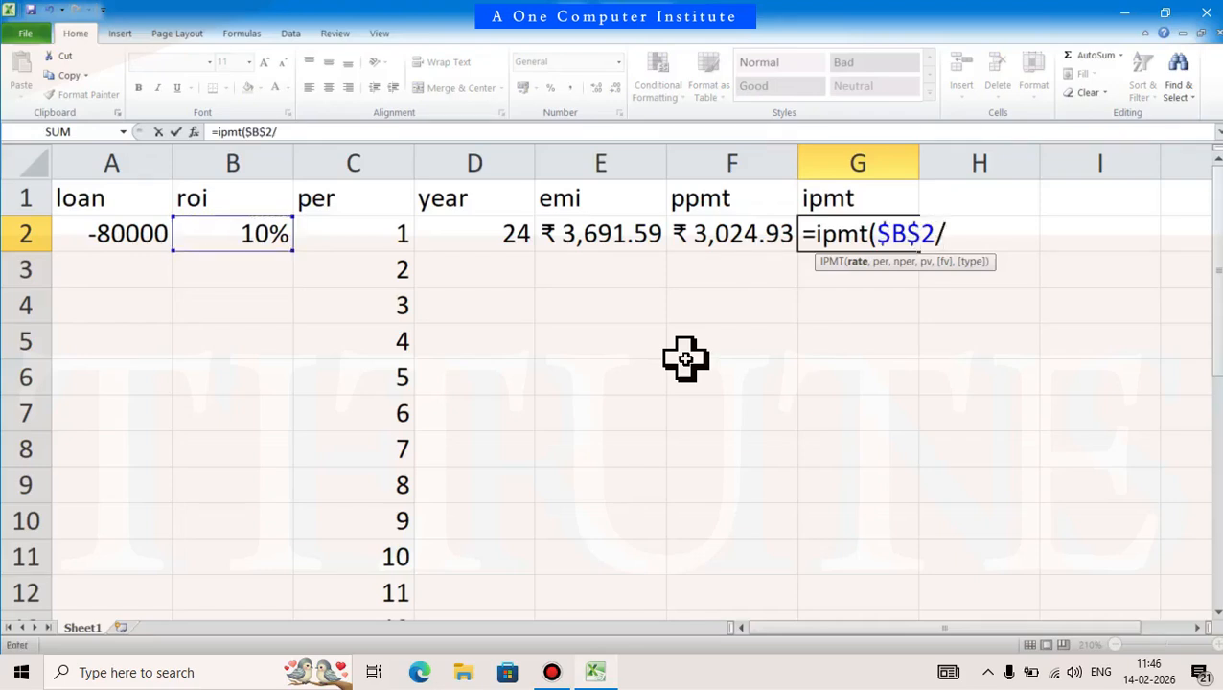
text(12,)
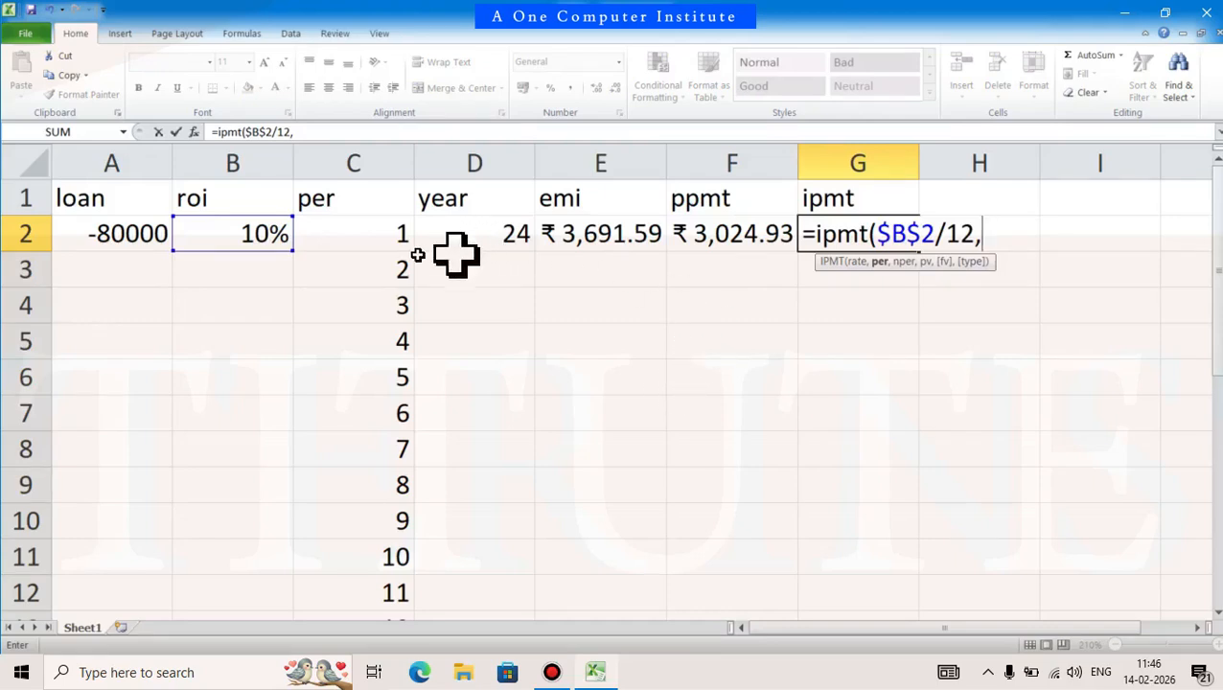
Complete the IPMT formula in G2 with C2 as the period, $D$2 as the number of periods and $A$2 as the present value.
click(364, 237)
text(,)
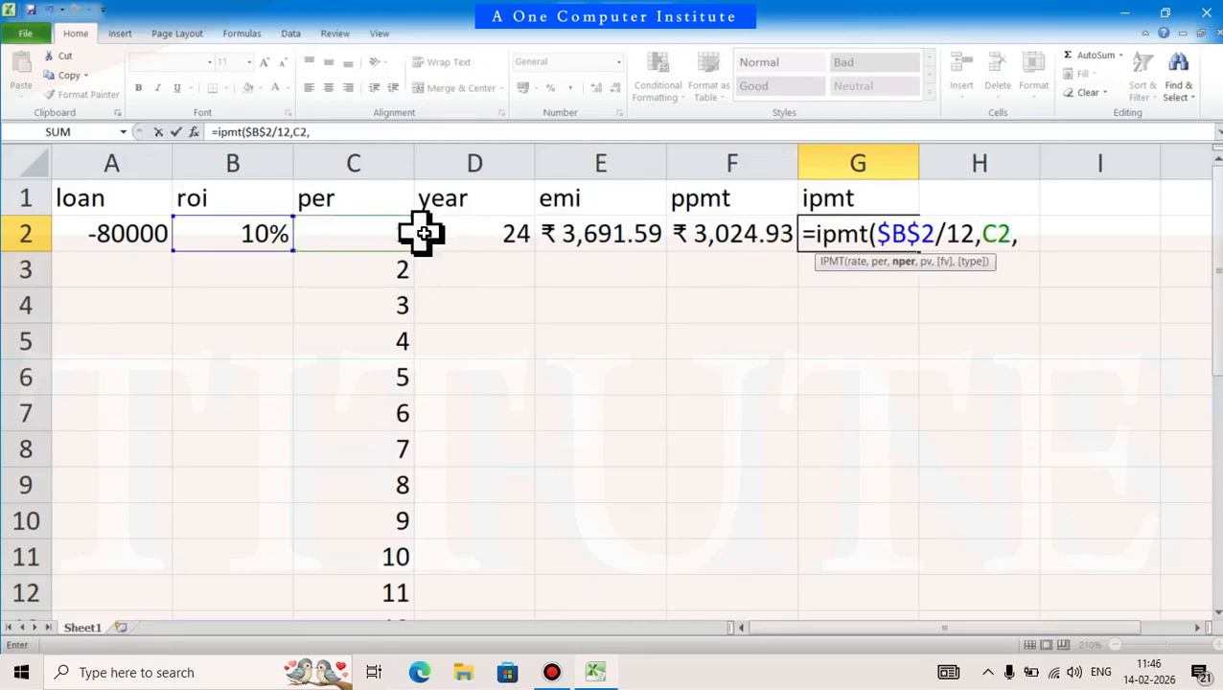
click(450, 234)
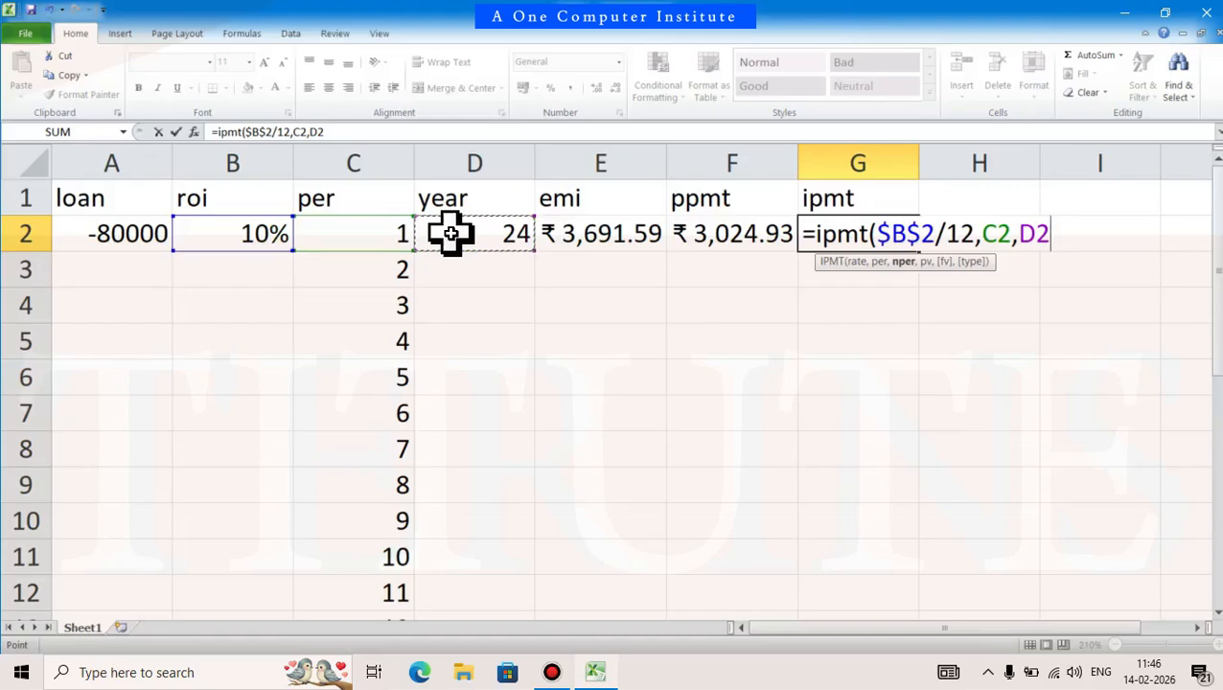
key(F4)
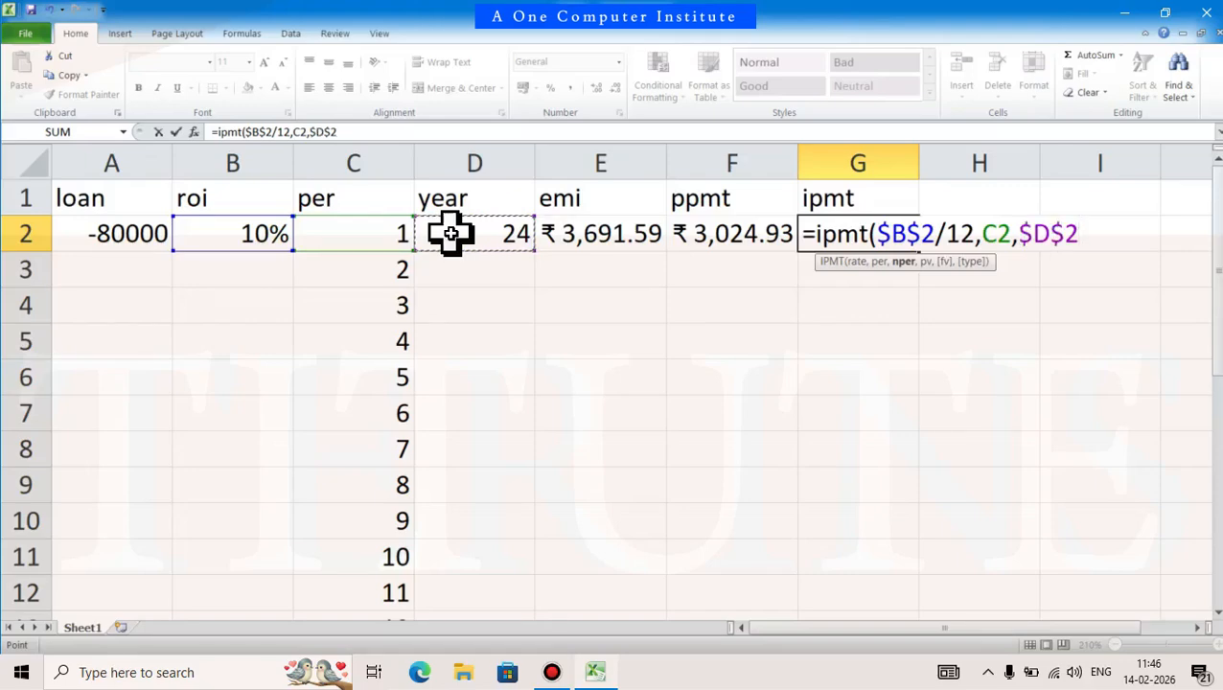
text(,)
click(127, 237)
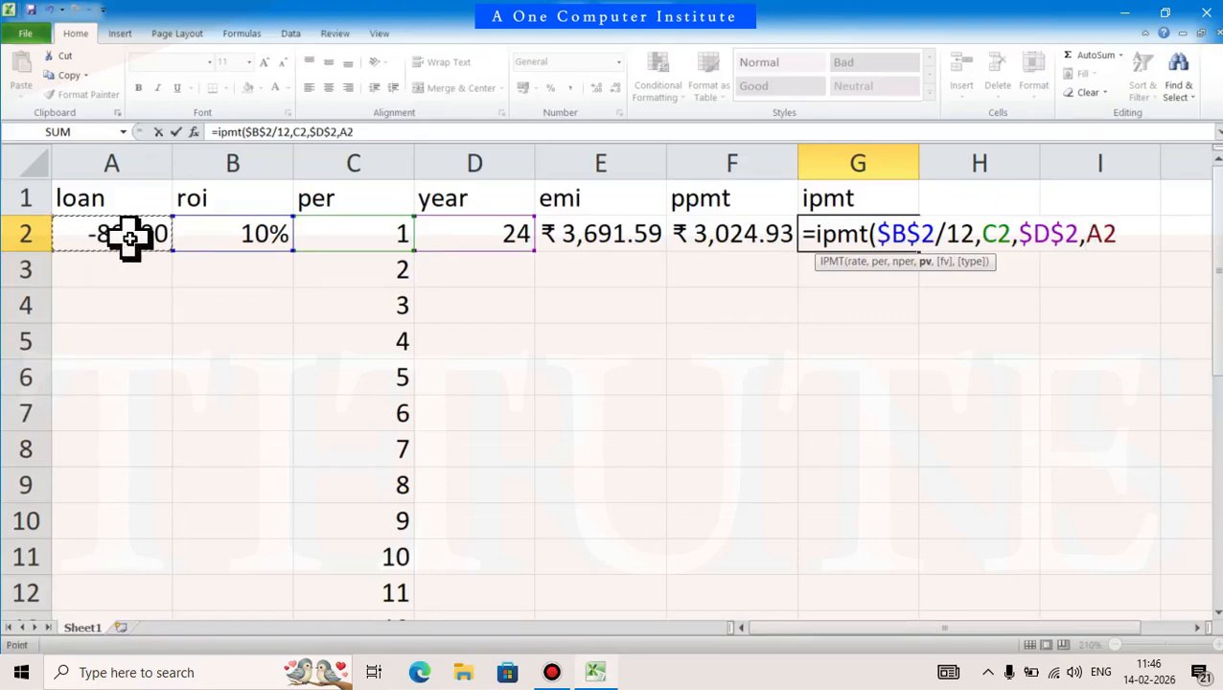
key(F4)
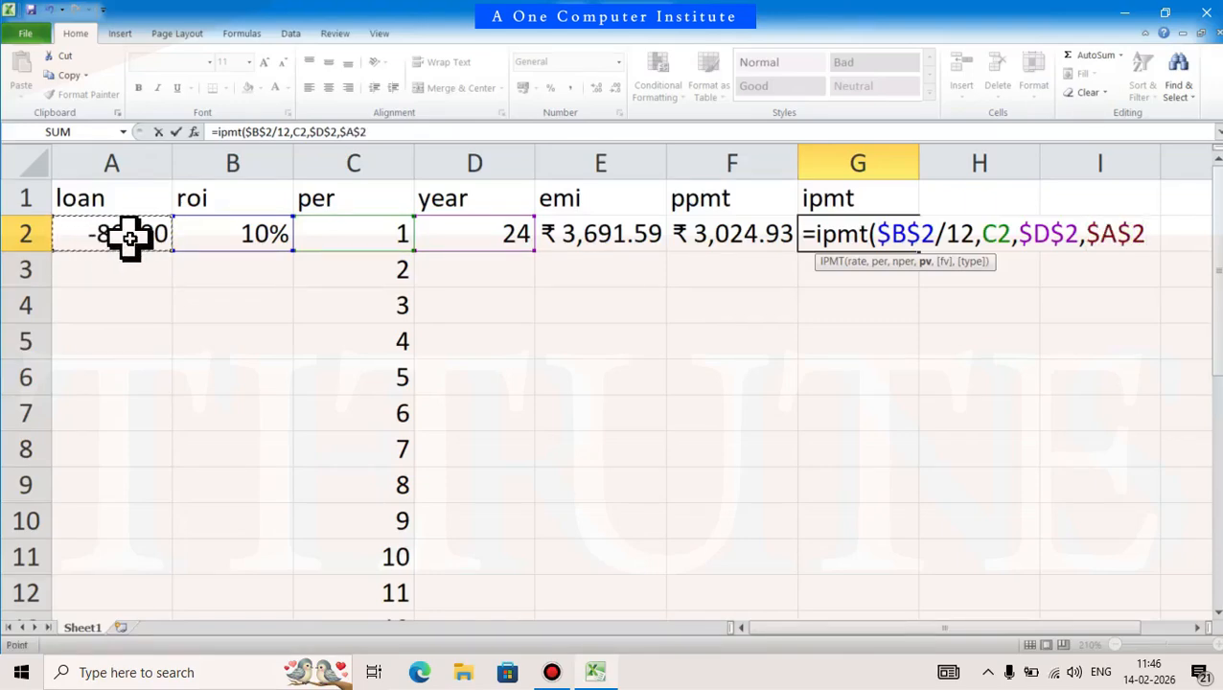
text())
key(Return)
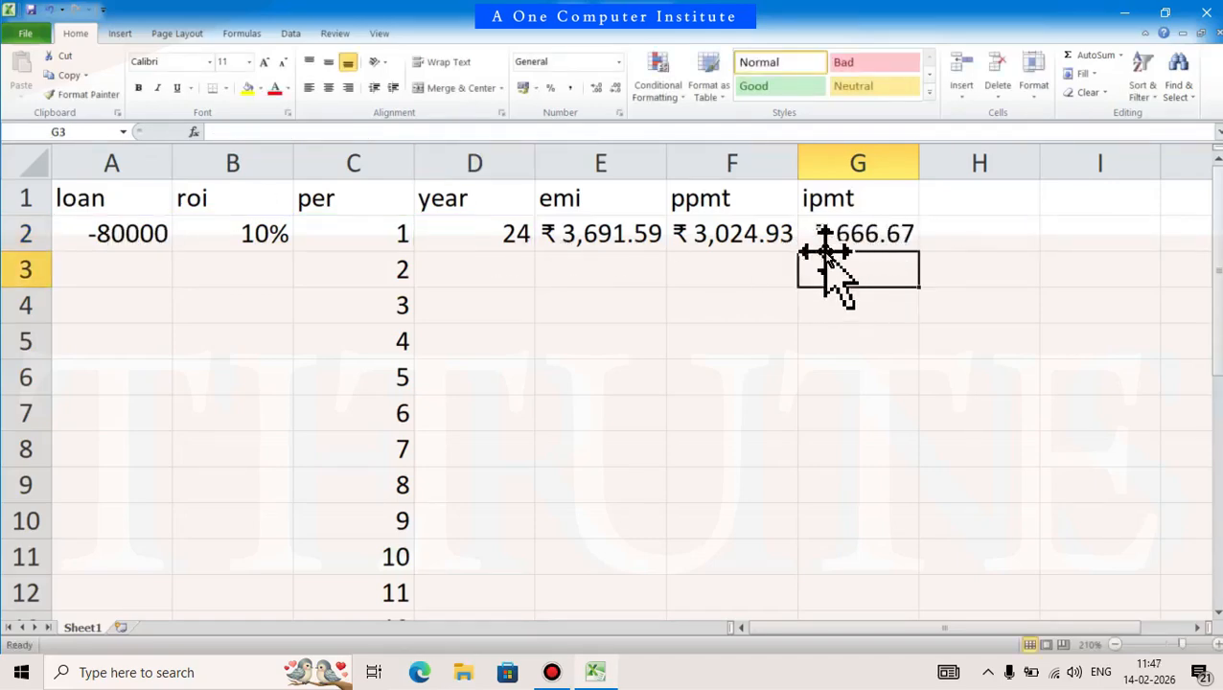
Copy the IPMT formula from G2 down to G25 and select C25:G25 to check the last period's row.
click(752, 238)
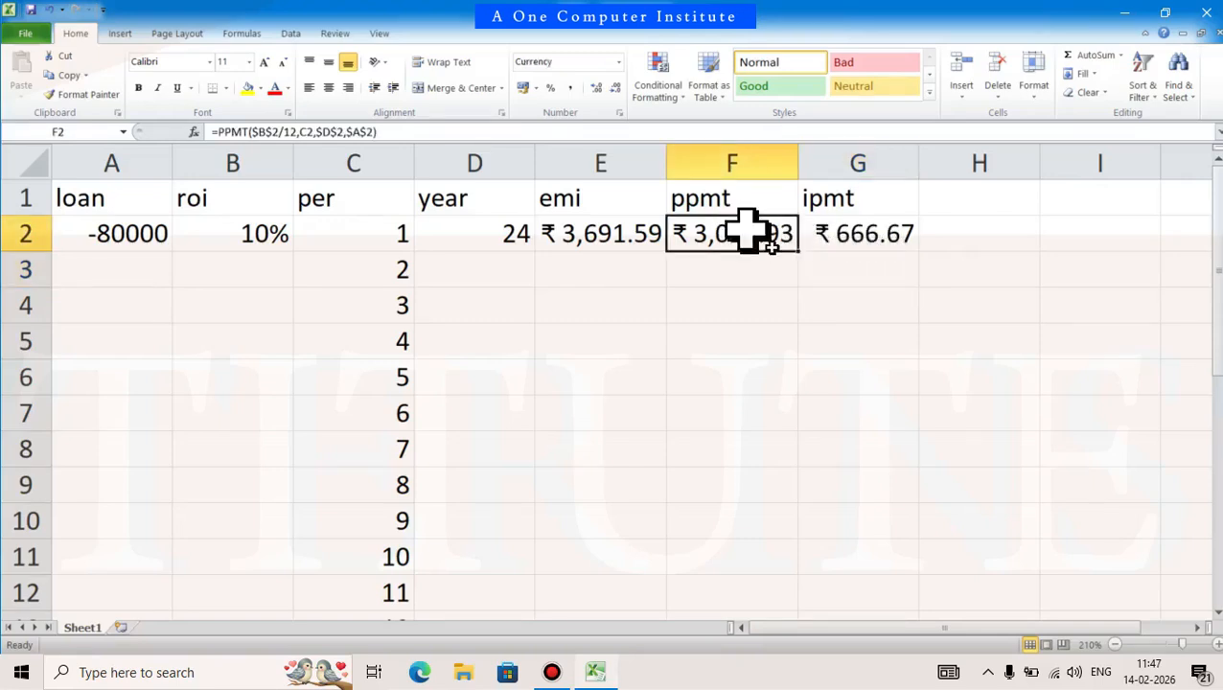
click(849, 243)
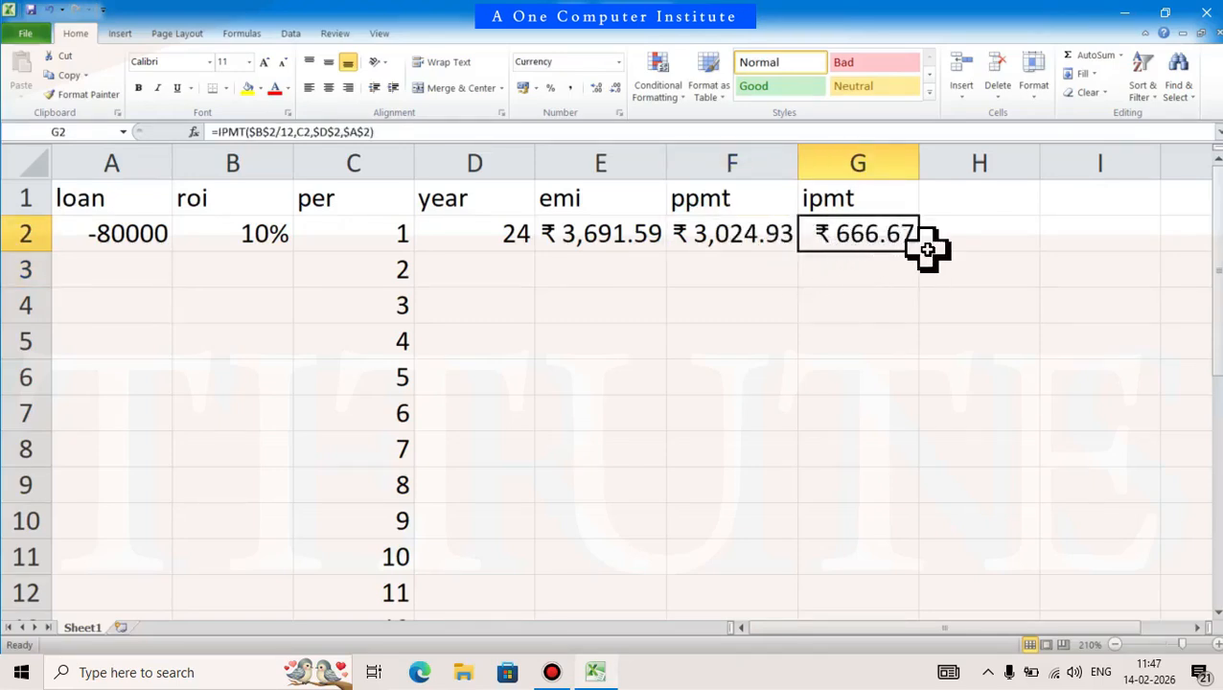
drag(922, 254, 882, 570)
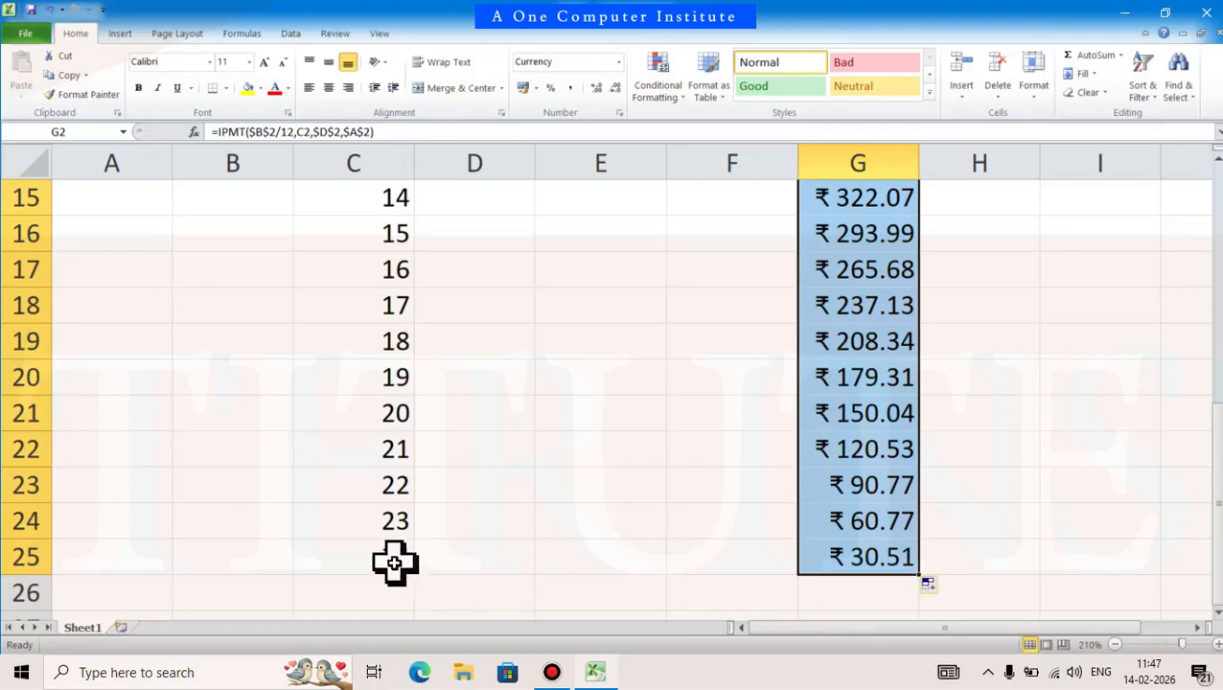
drag(396, 562, 868, 570)
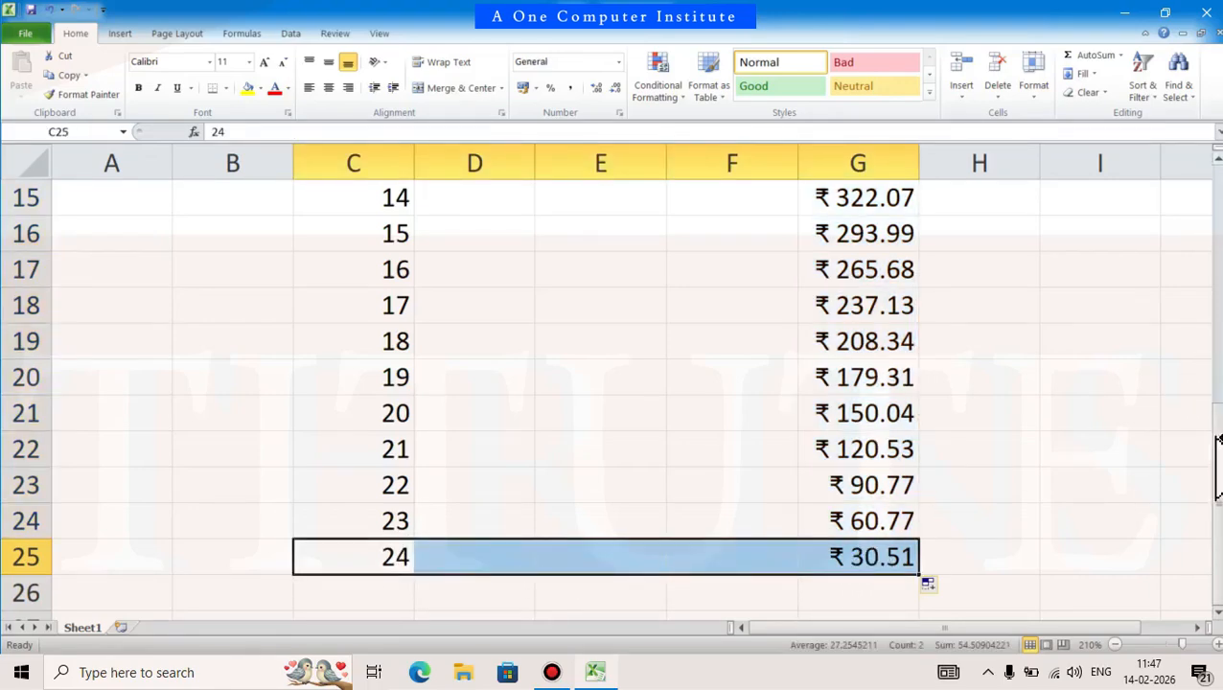
Copy the PPMT formula from F2 down the ppmt column to F25.
drag(1217, 445, 1192, 188)
click(762, 237)
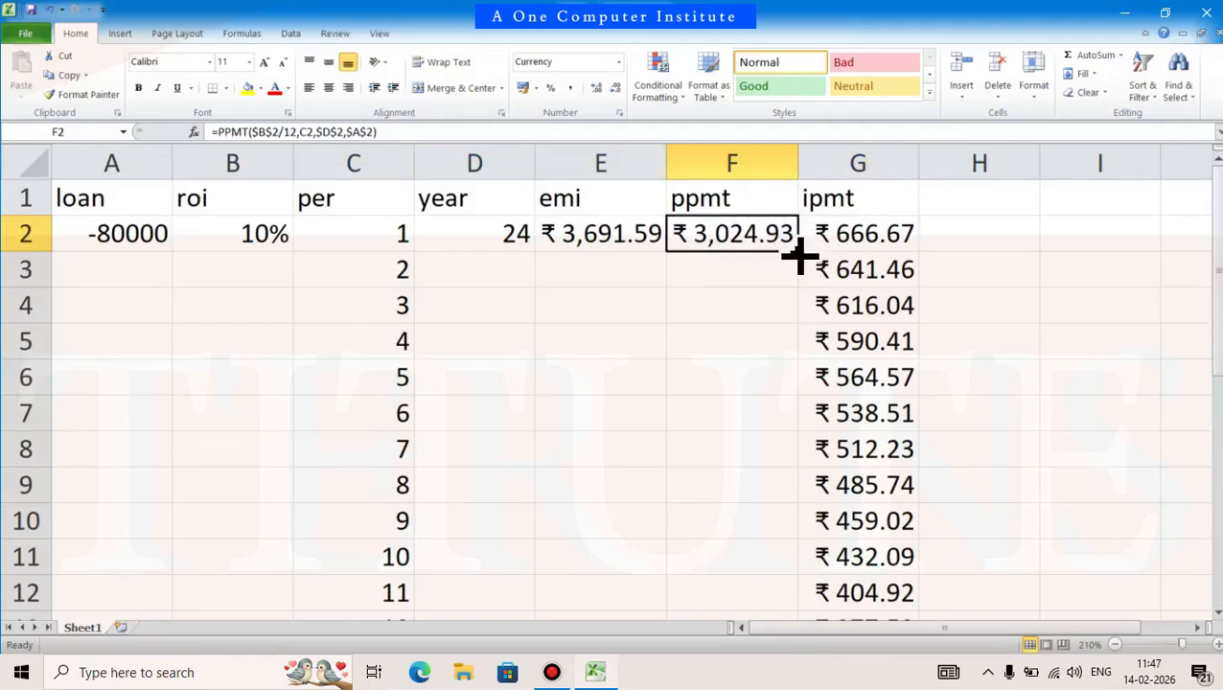
drag(798, 252, 784, 654)
drag(788, 566, 788, 566)
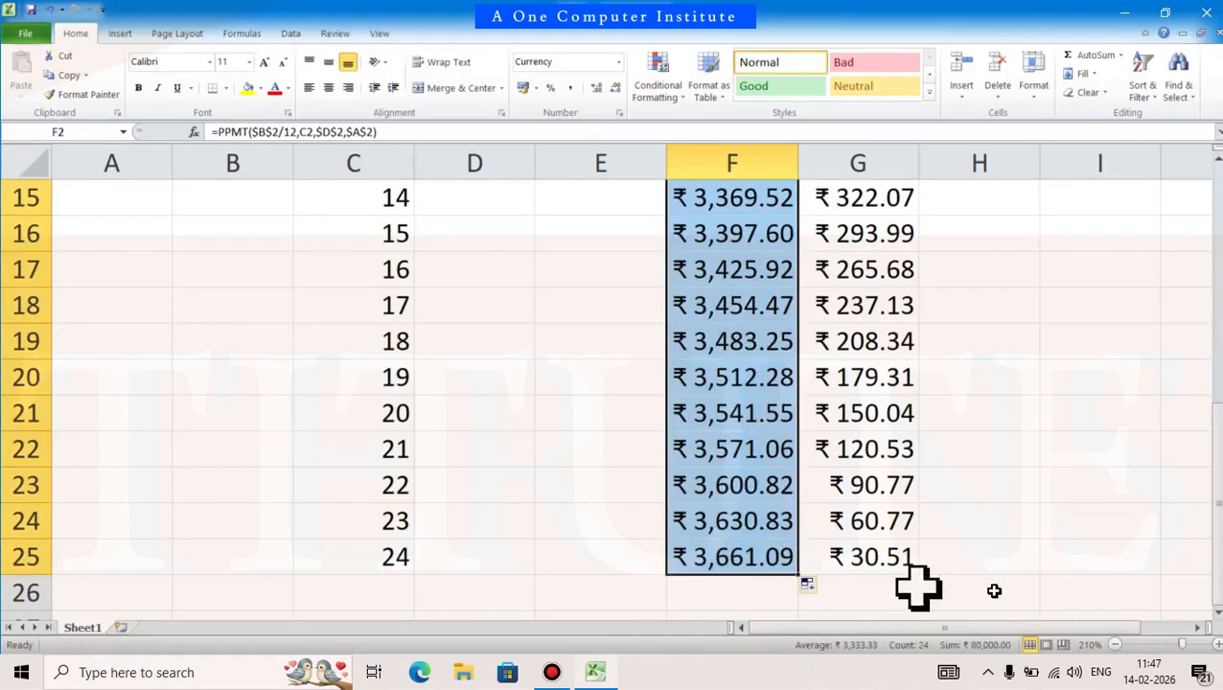
Total the principal payments in F26 with the formula =SUM(F2:F25).
click(735, 593)
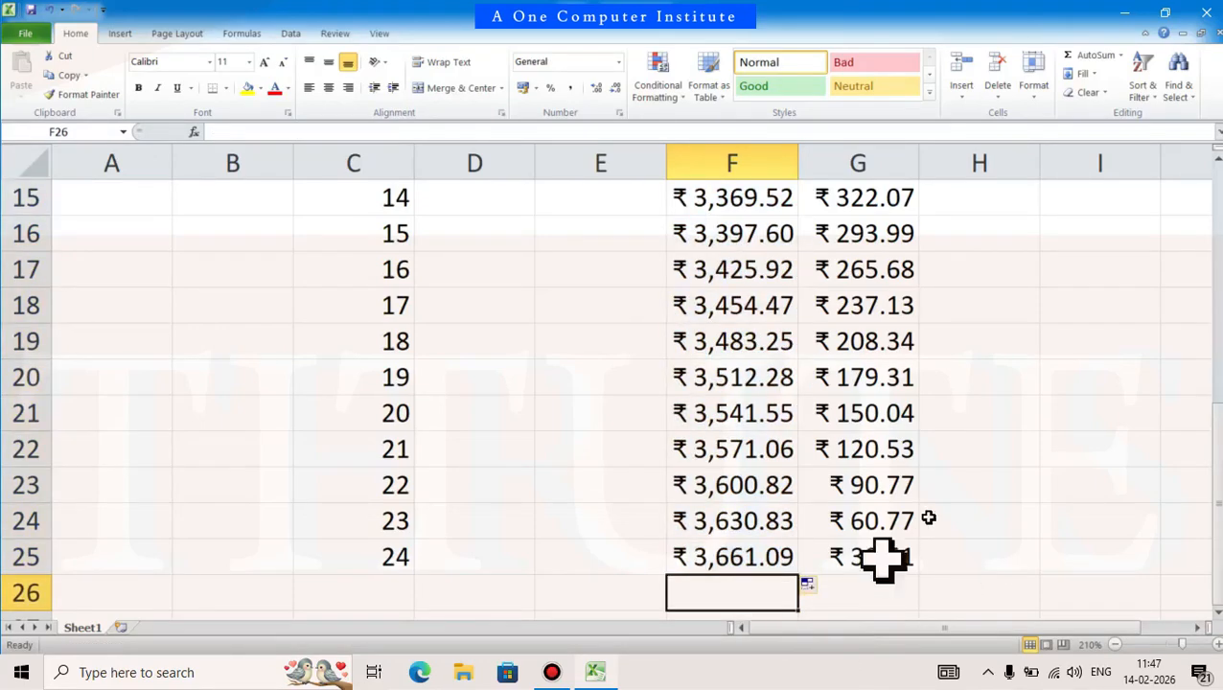
click(1087, 60)
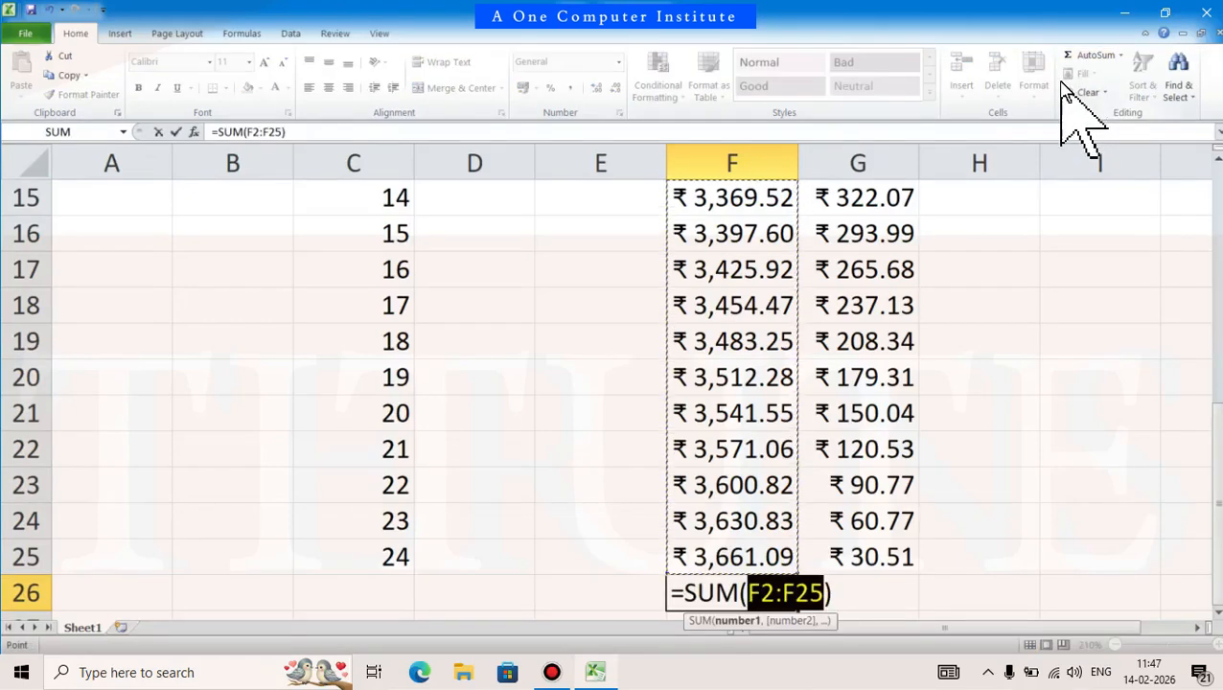
key(Return)
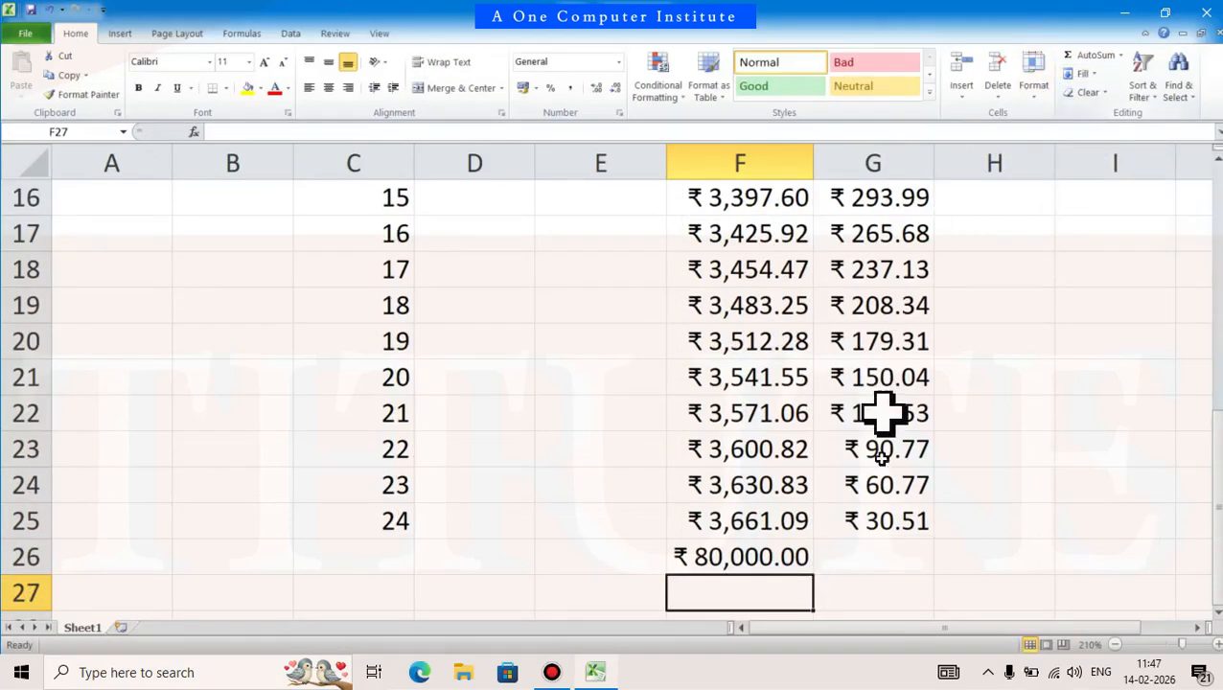
Total the interest payments of the ipmt column in G26 with AutoSum.
click(876, 552)
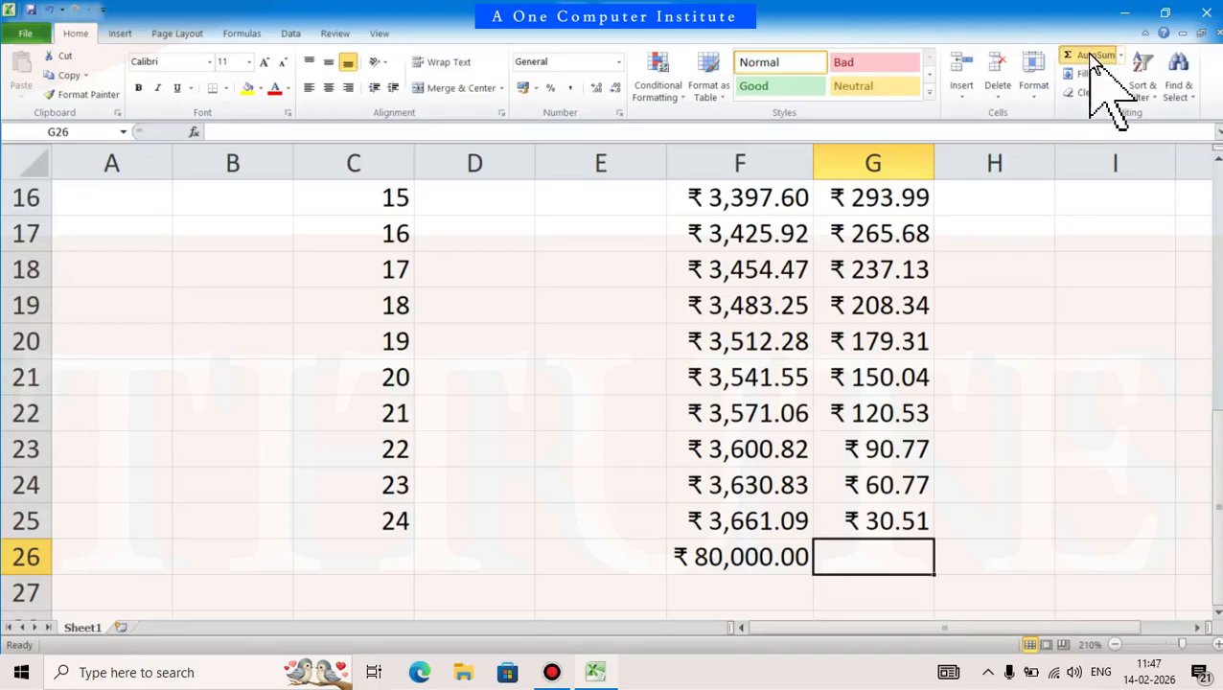
click(1090, 55)
key(Return)
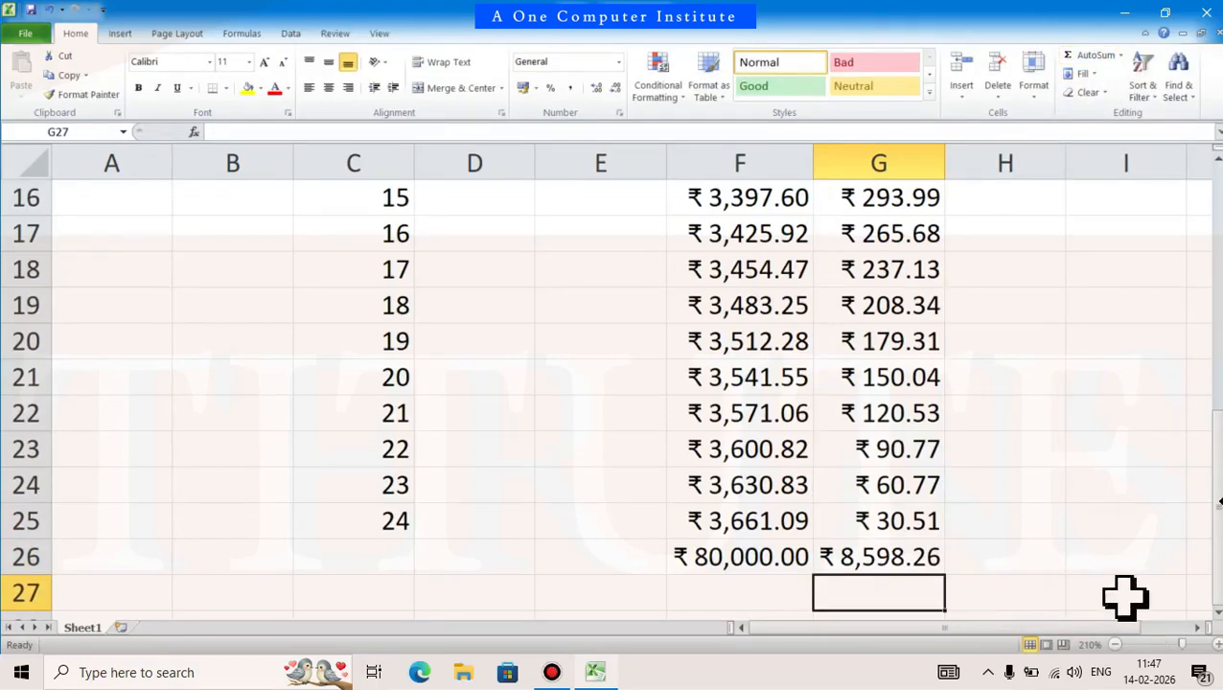
Examine the PMT, PPMT and IPMT formulas in E2, F2 and G2, and compare the sum of F2:G2 with the EMI.
drag(1218, 513, 1216, 504)
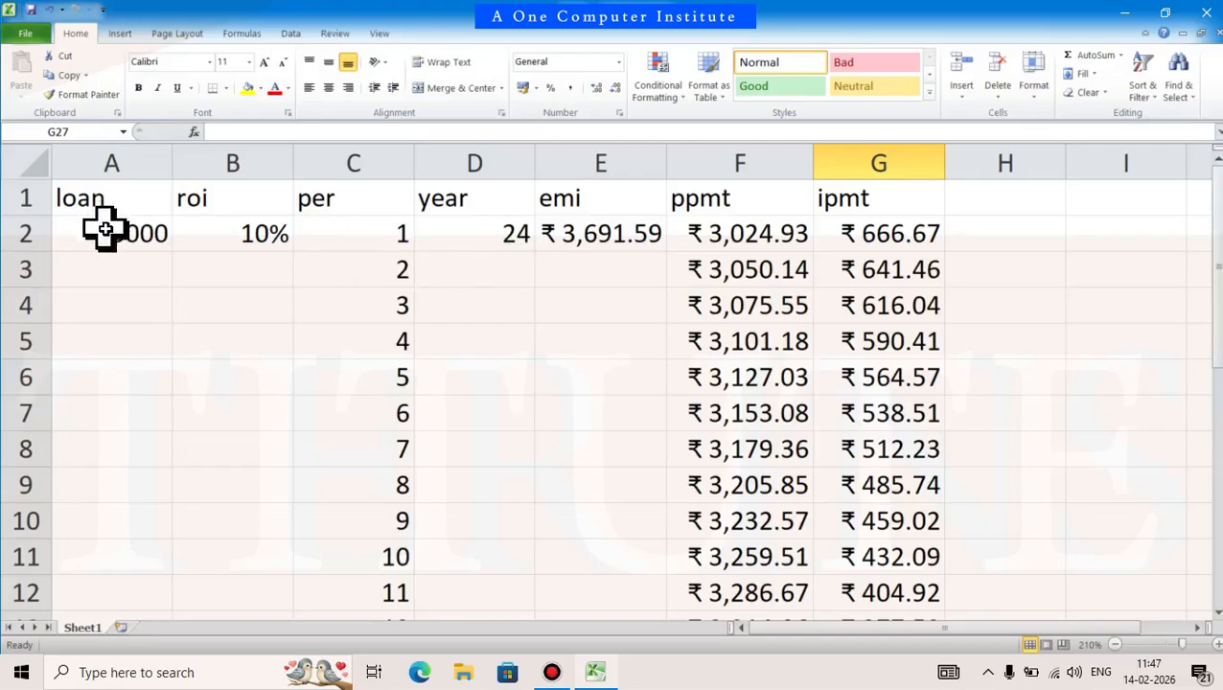
click(585, 239)
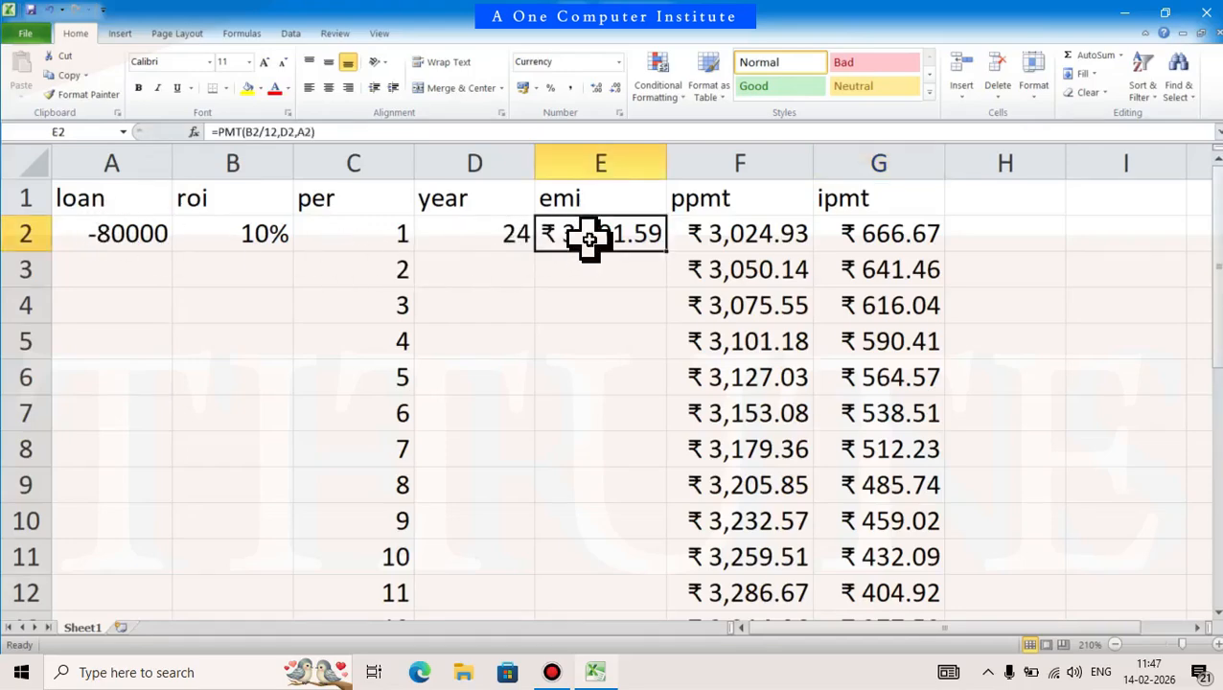
click(760, 242)
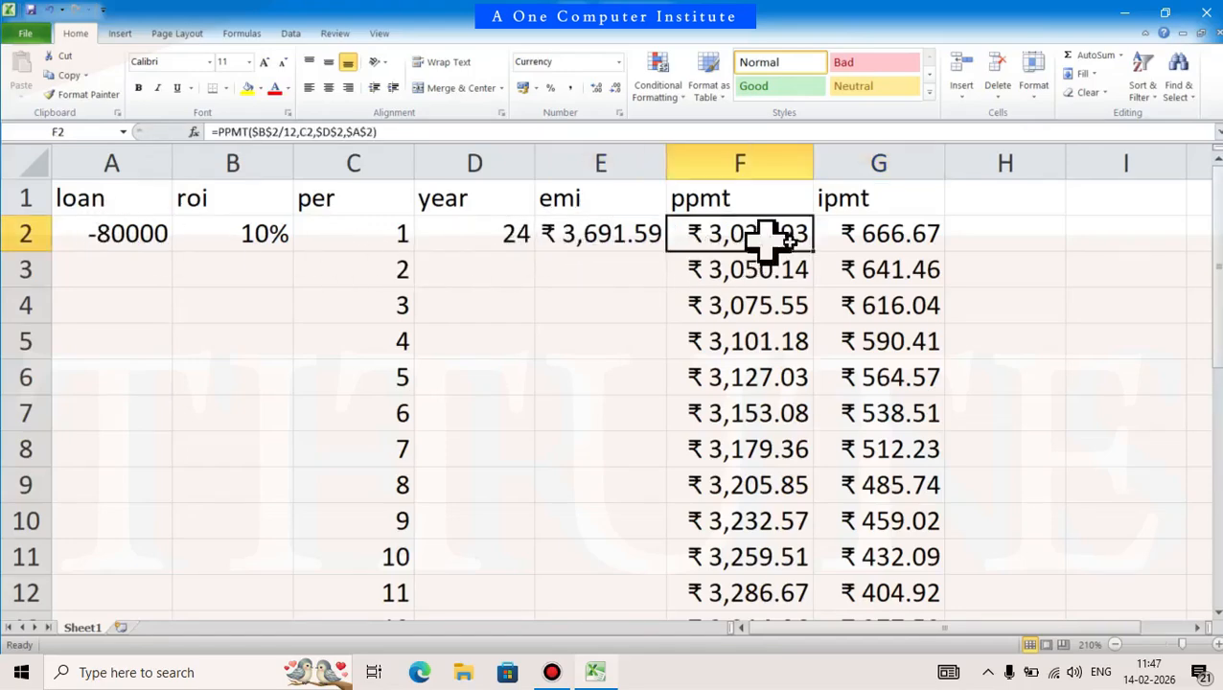
click(889, 251)
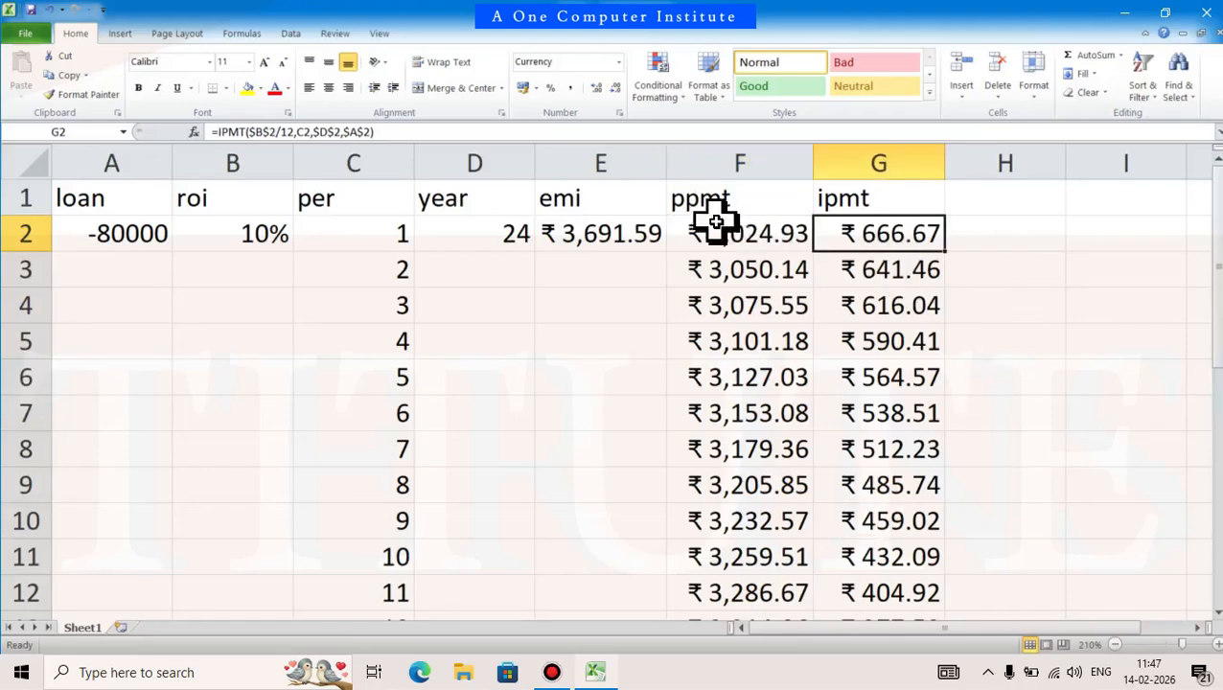
drag(740, 235, 853, 249)
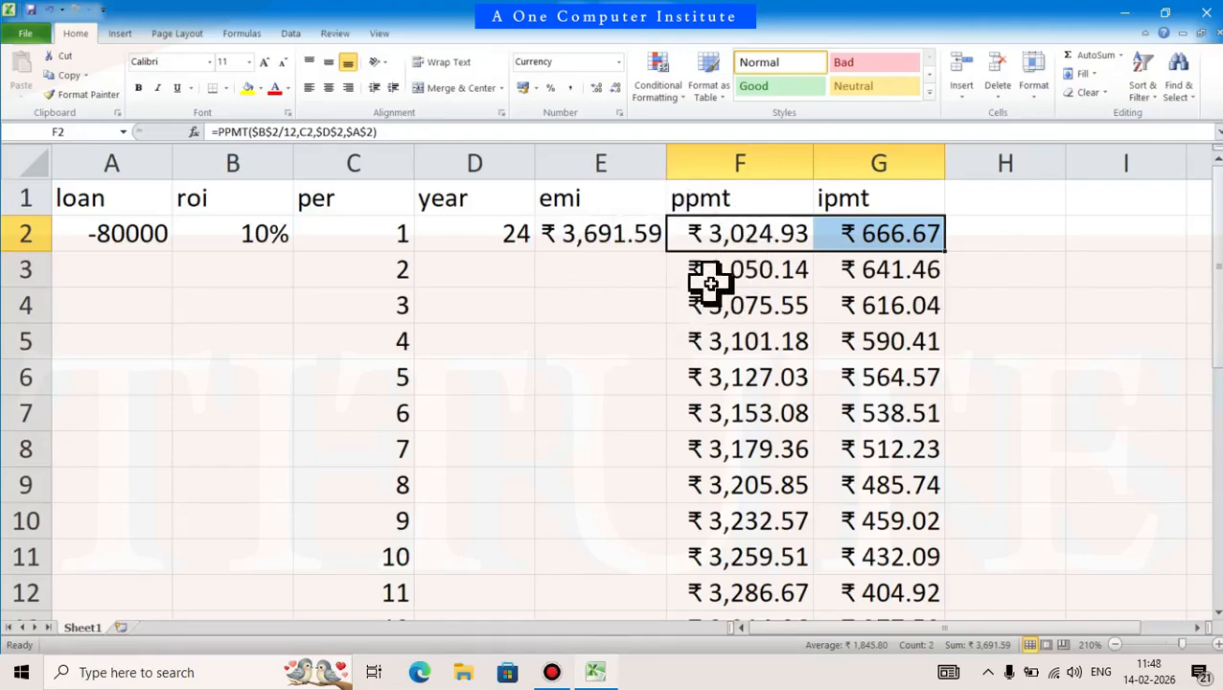
click(734, 239)
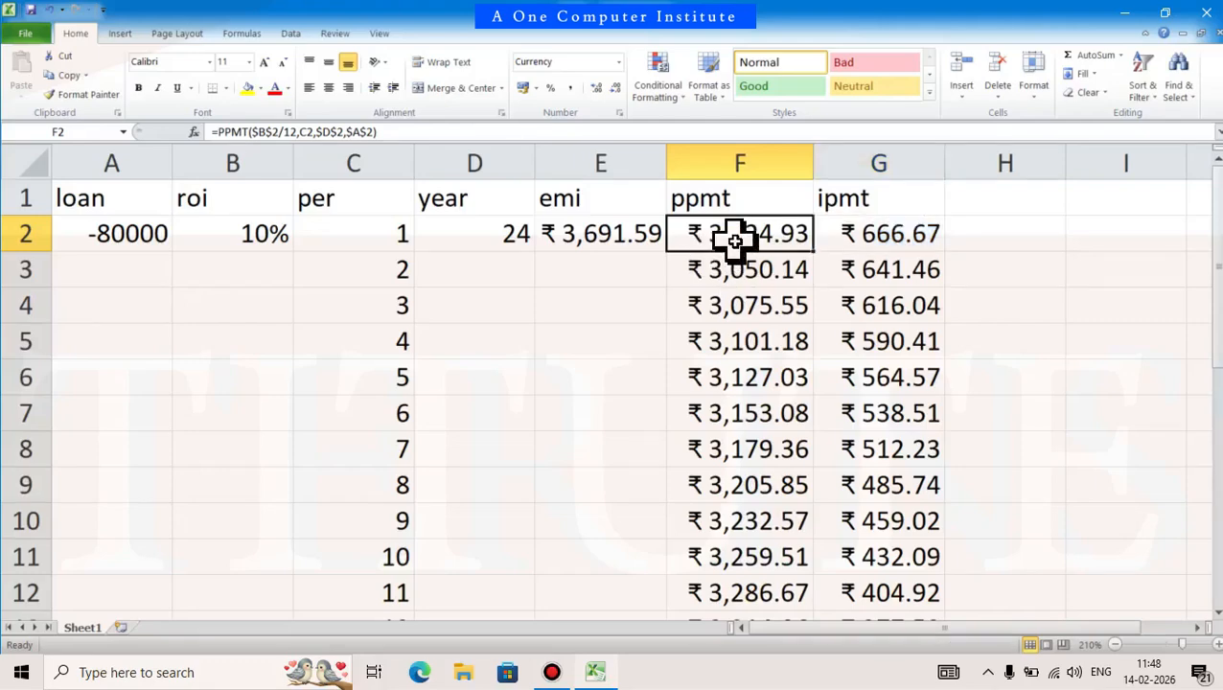
click(910, 258)
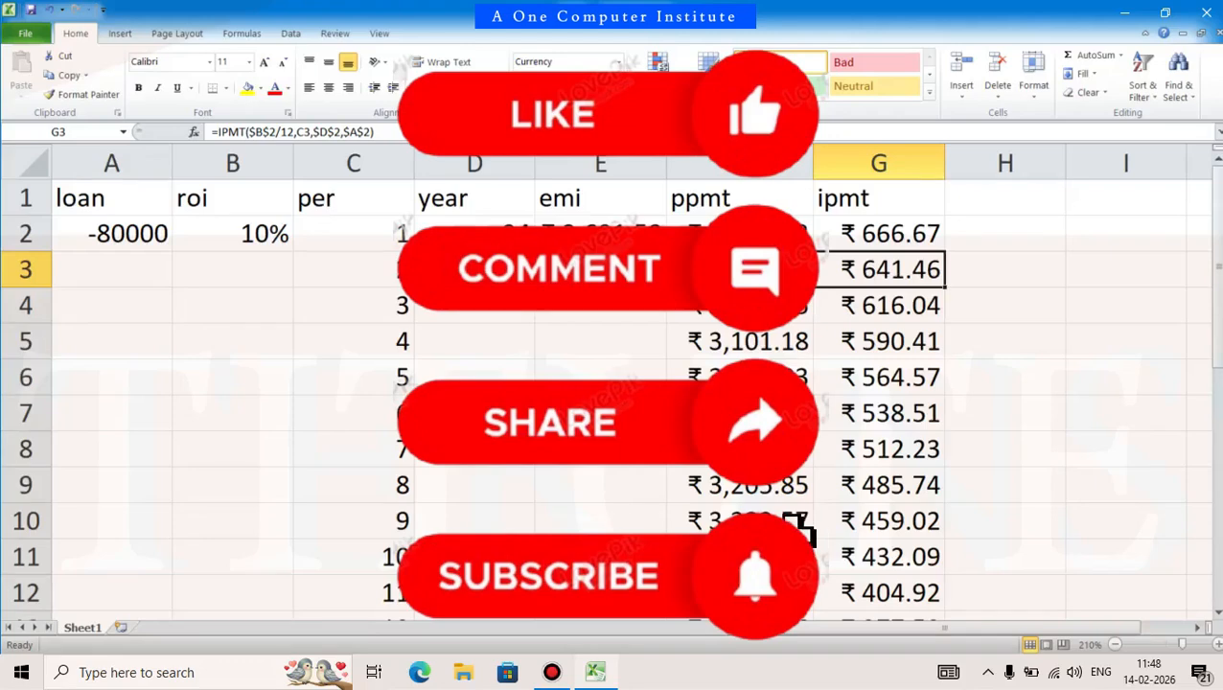
Close the loan repayment workbook.
click(1206, 12)
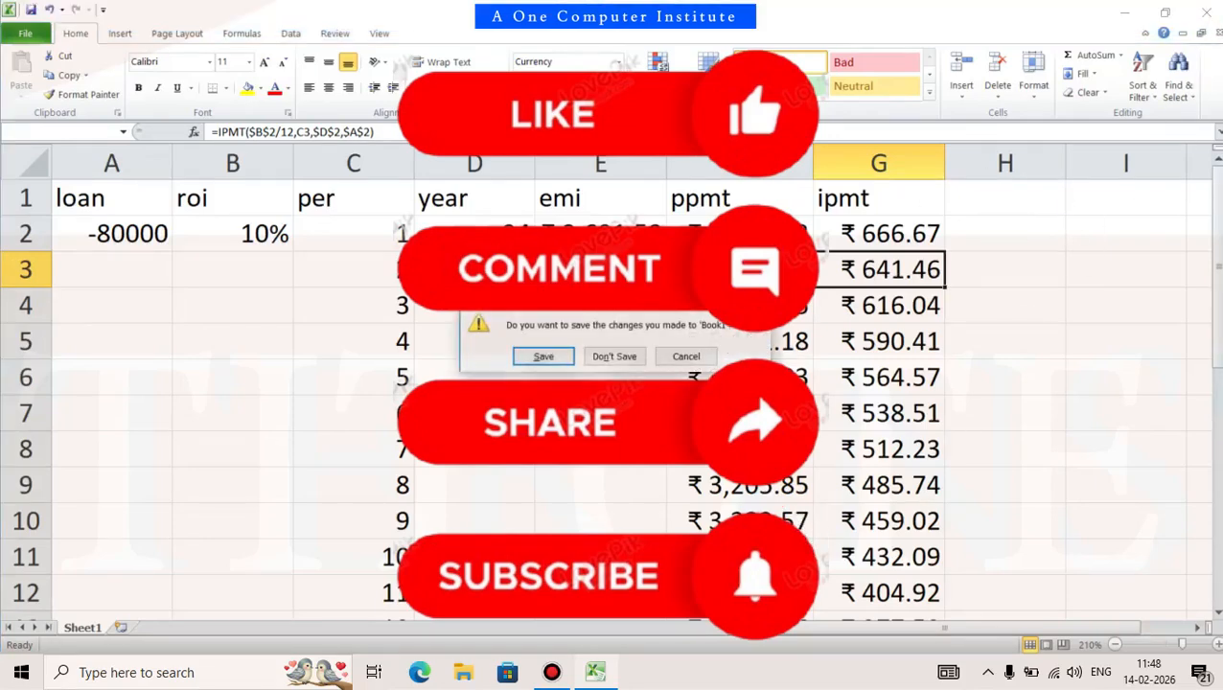